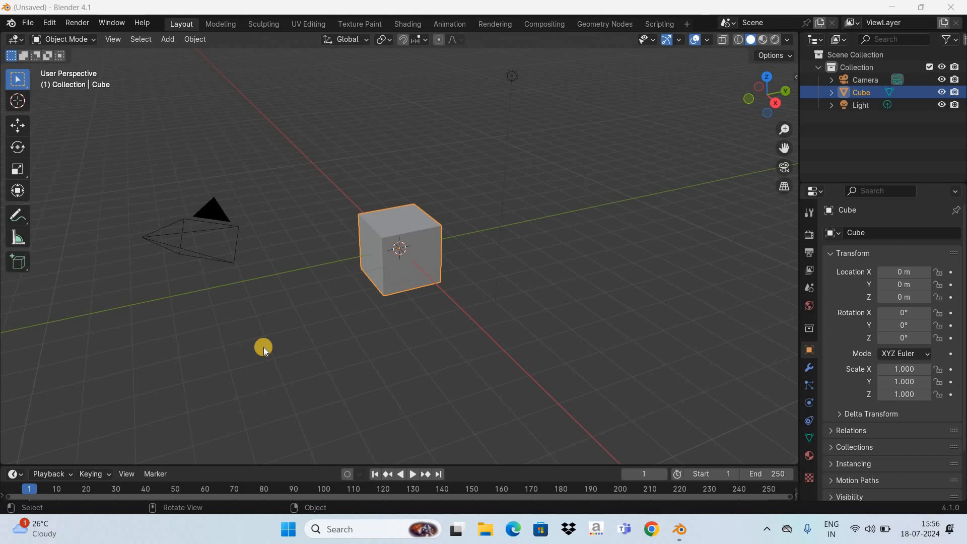
# - Delete the default cube and add a cylinder mesh in its place
pyautogui.click(397, 227)
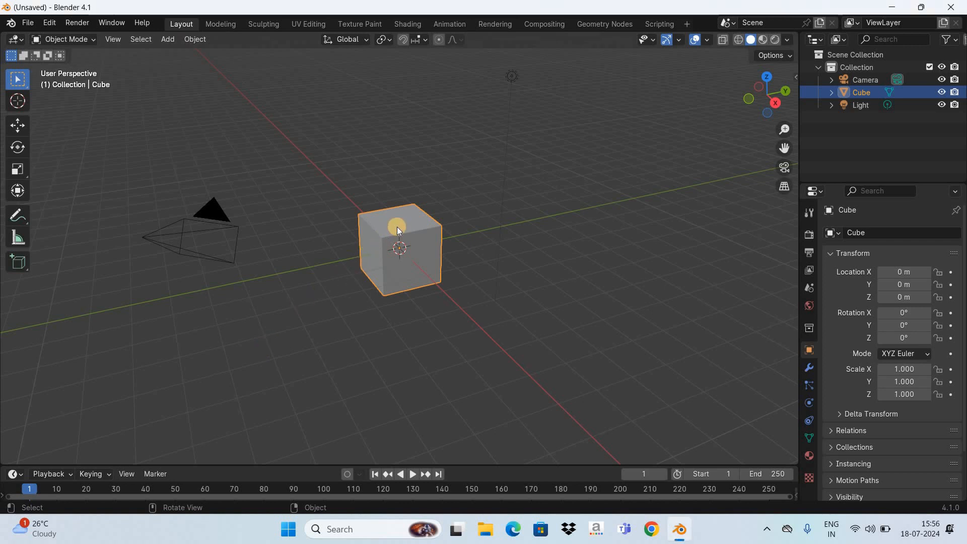
pyautogui.press('Delete')
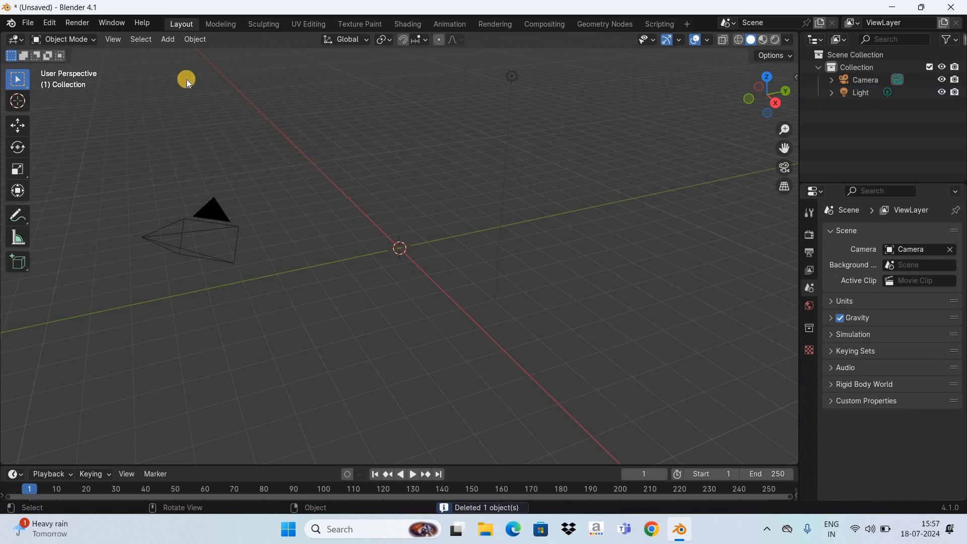
pyautogui.click(169, 41)
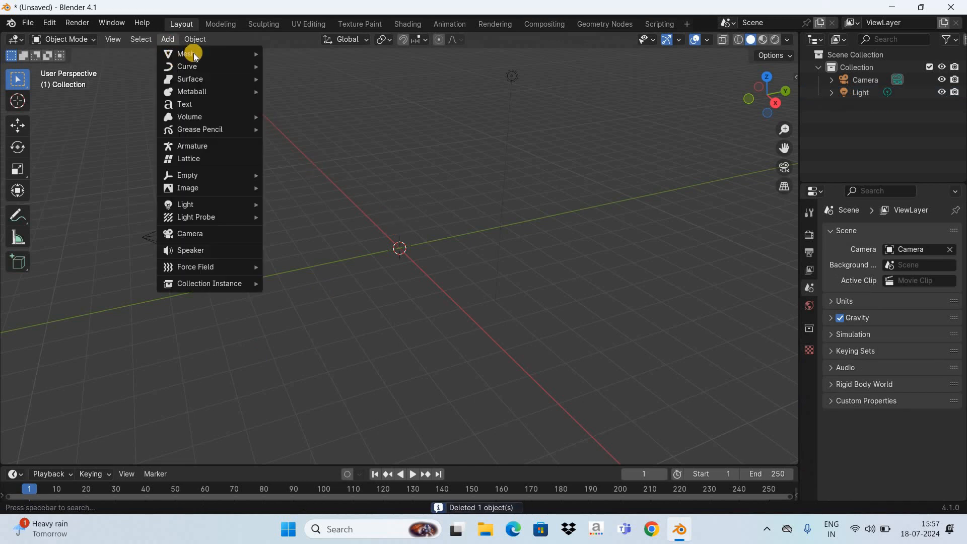
pyautogui.moveTo(277, 50)
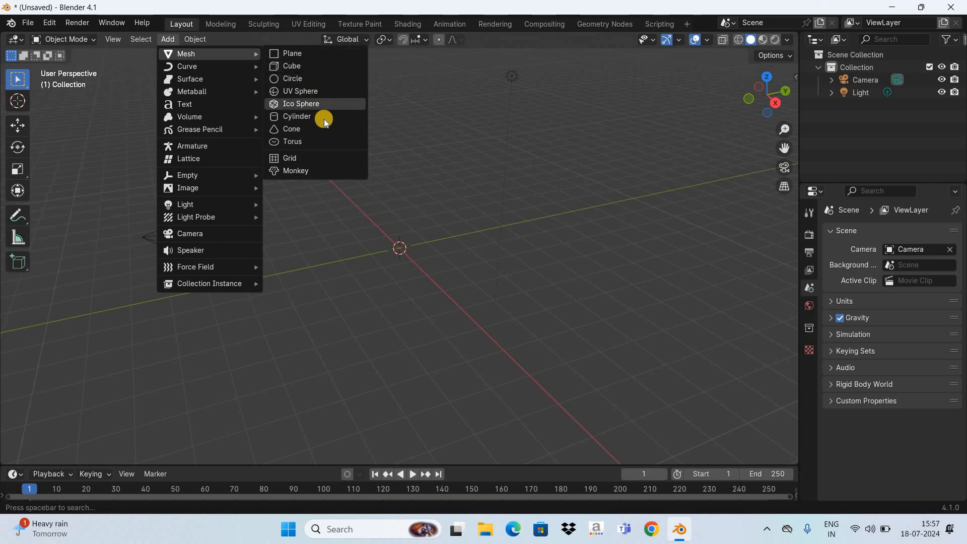
pyautogui.click(324, 119)
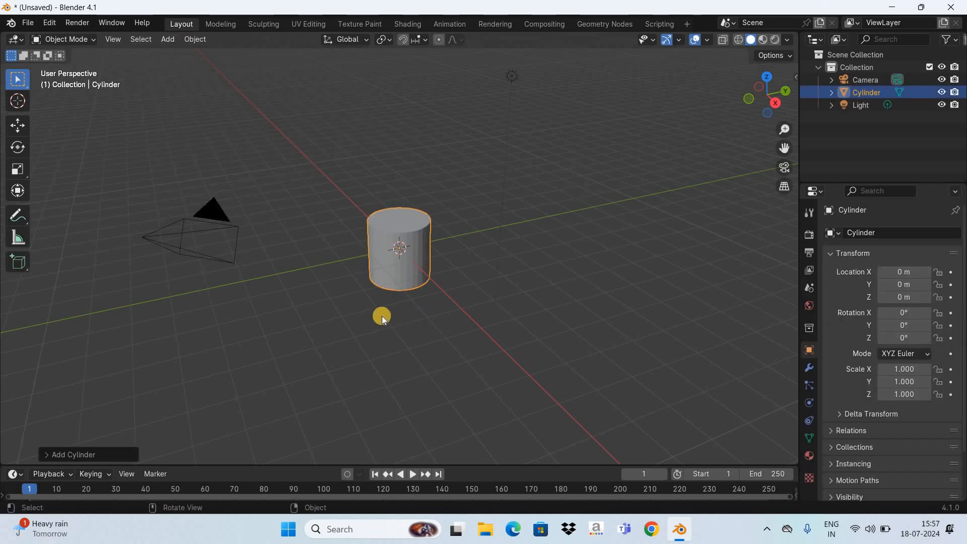
# - Set the cylinder's Z location to 1 m and shade it smooth by angle
pyautogui.scroll(5, 382, 316)
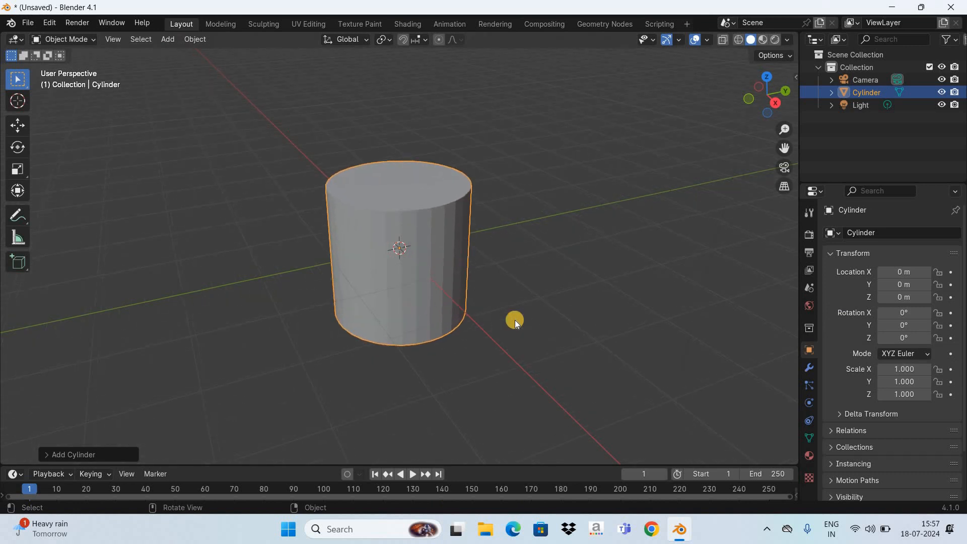
pyautogui.click(906, 299)
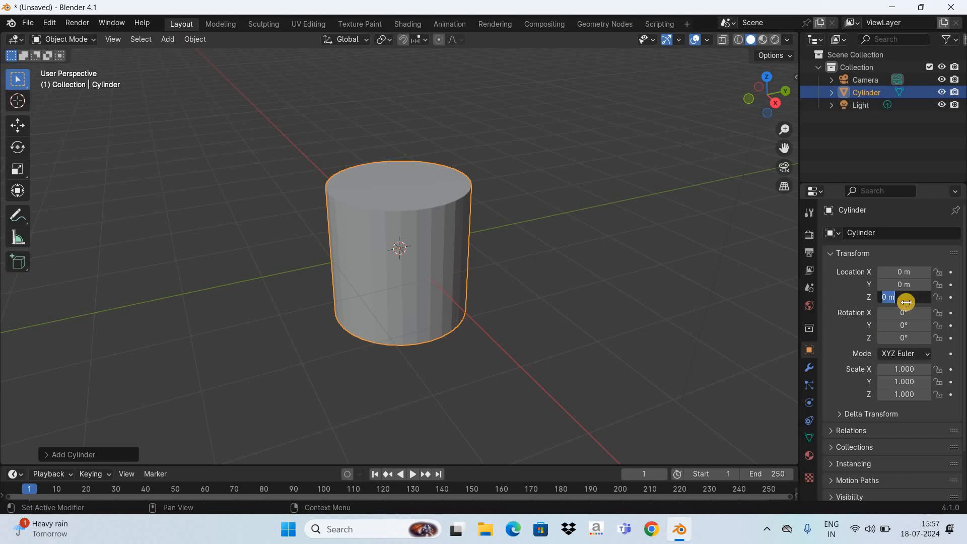
pyautogui.write('1')
pyautogui.press('Return')
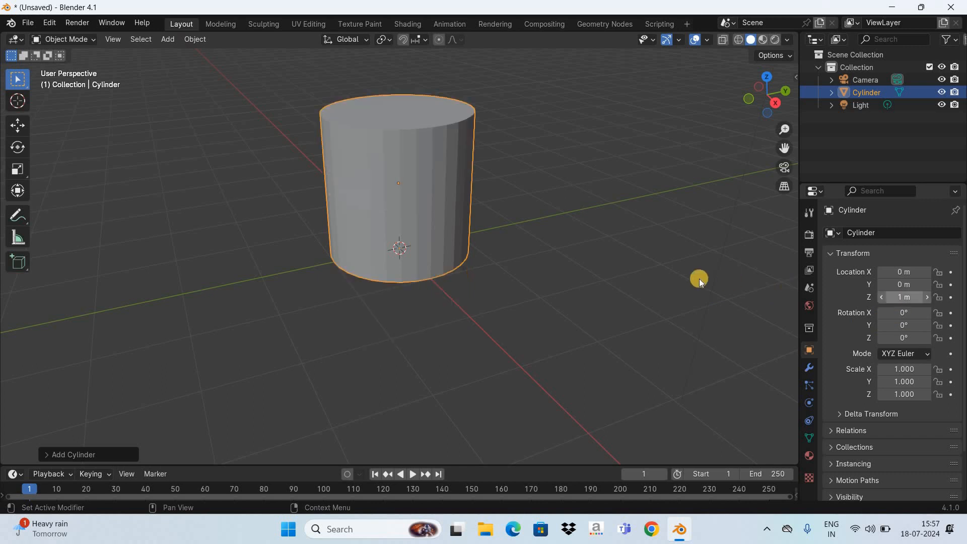
pyautogui.rightClick(413, 130)
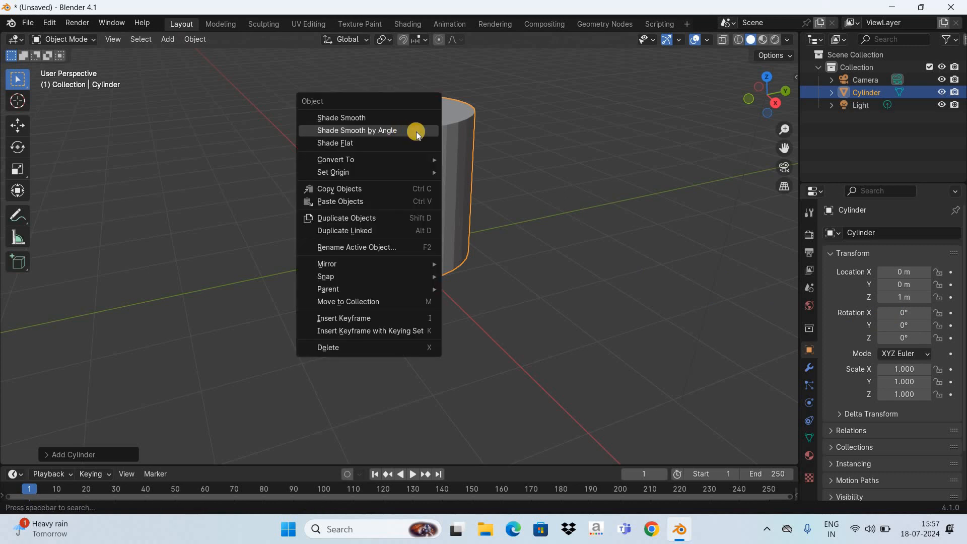
pyautogui.press('Return')
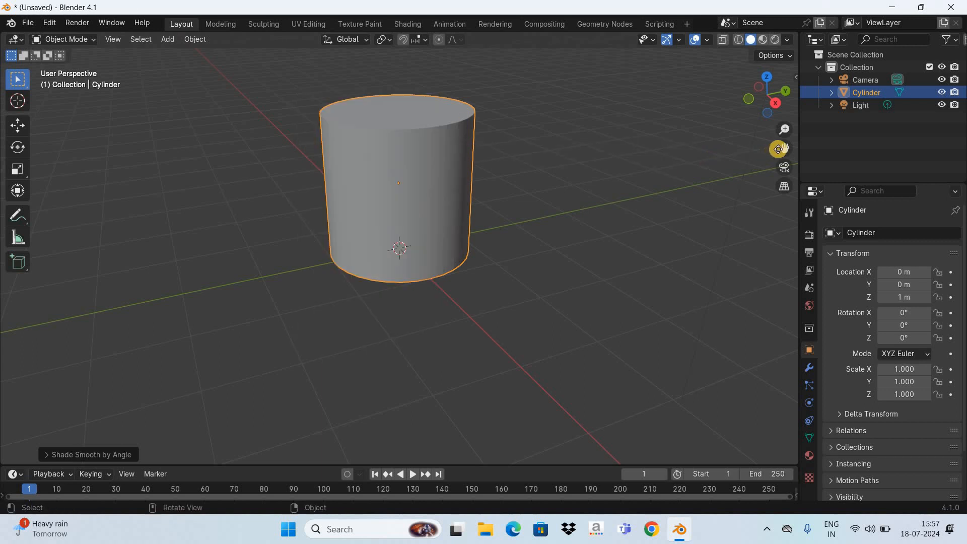
# - Split the 3D viewport into two side-by-side areas and turn one into a Shader Editor with its sidebar collapsed
pyautogui.moveTo(784, 148); pyautogui.dragTo(787, 202)
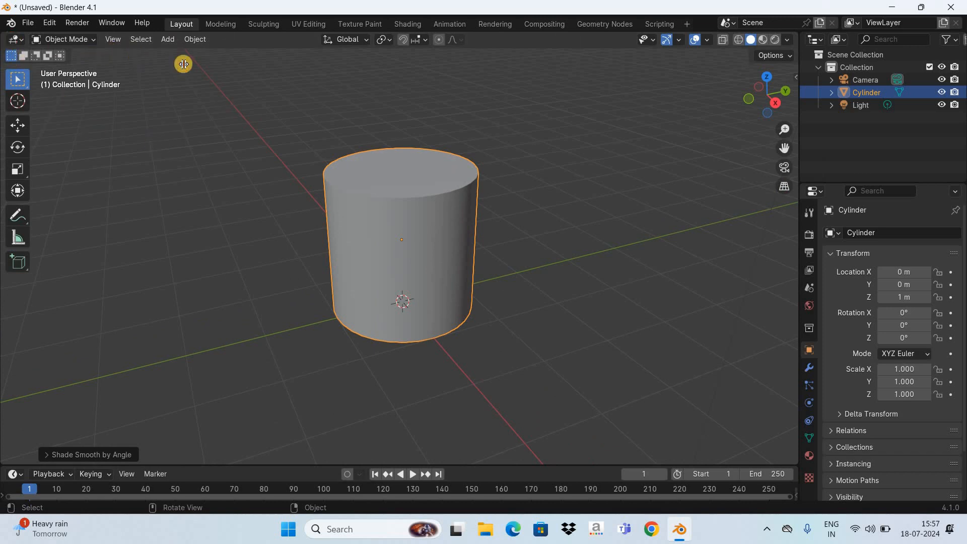
pyautogui.moveTo(328, 78); pyautogui.dragTo(458, 93)
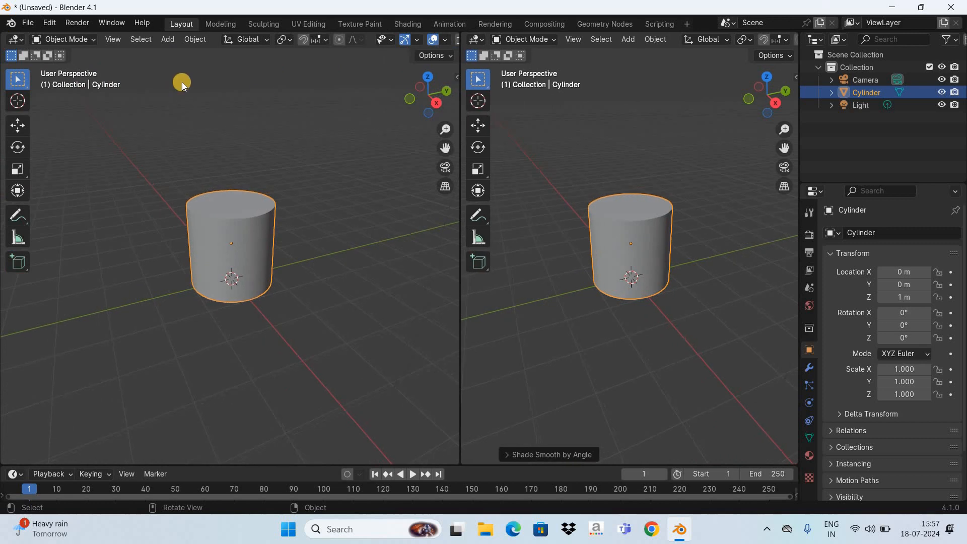
pyautogui.click(21, 41)
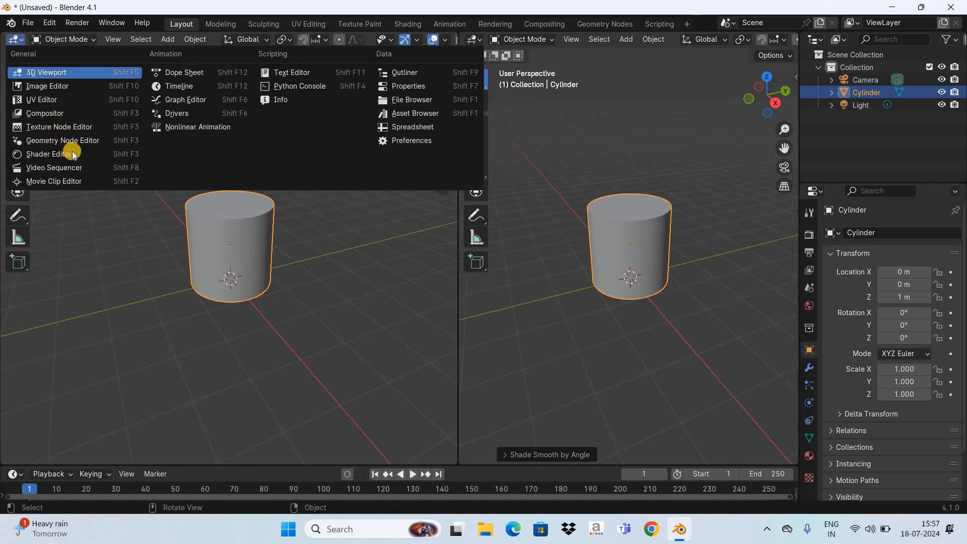
pyautogui.click(73, 153)
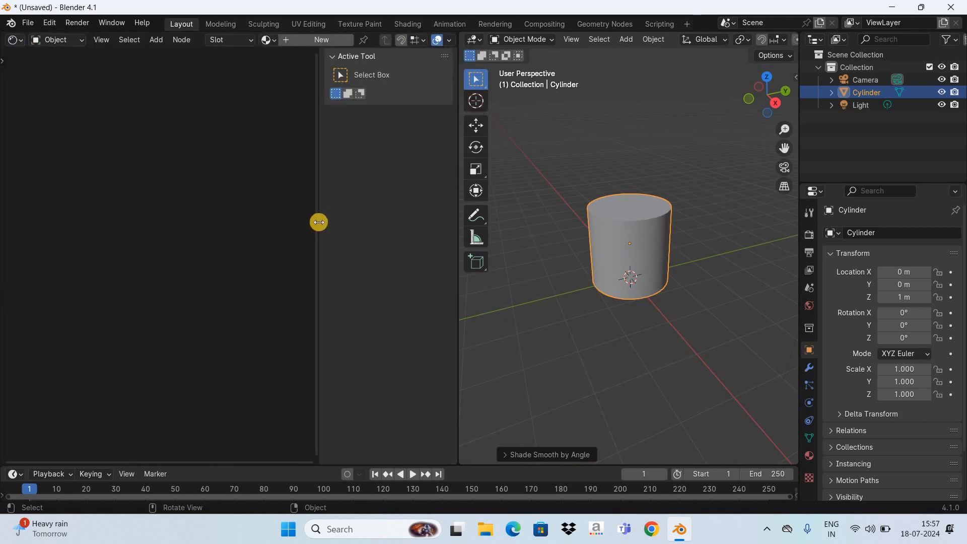
pyautogui.moveTo(319, 222); pyautogui.dragTo(453, 239)
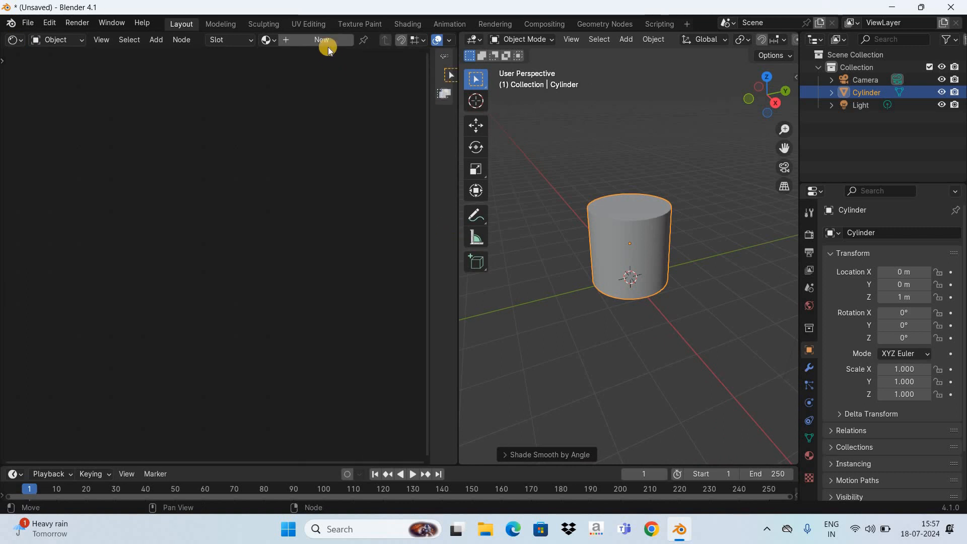
# - Create a new material for the cylinder and move its nodes higher in the node editor
pyautogui.click(322, 39)
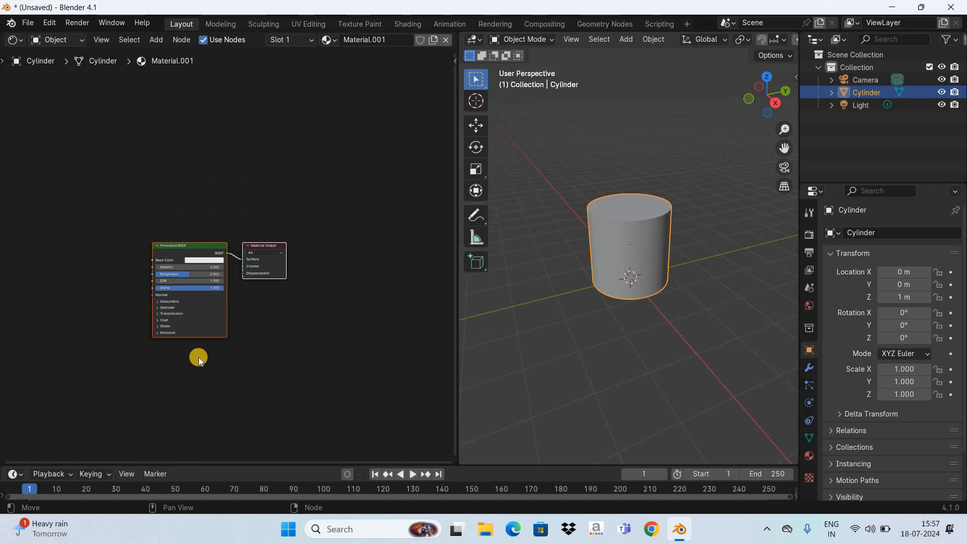
pyautogui.scroll(4, 198, 357)
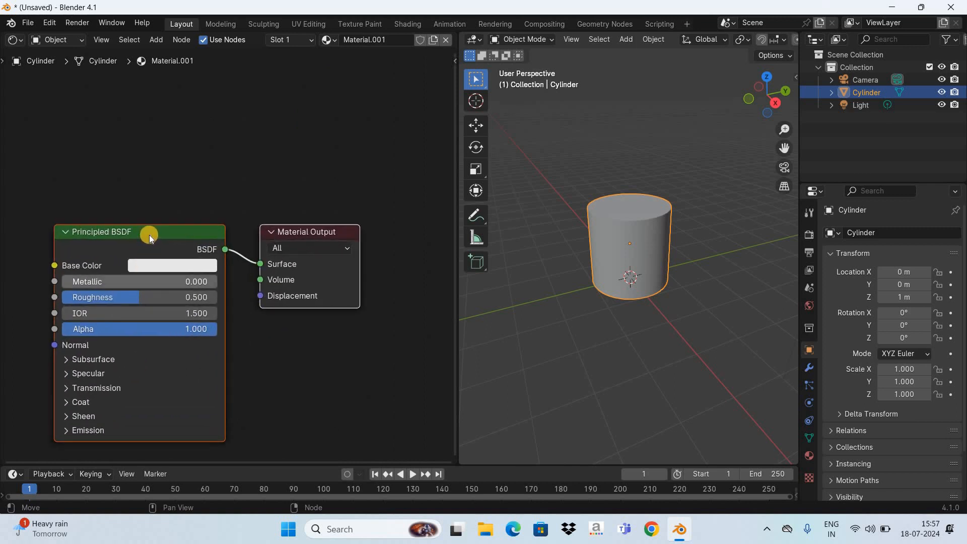
pyautogui.moveTo(150, 236); pyautogui.dragTo(161, 110)
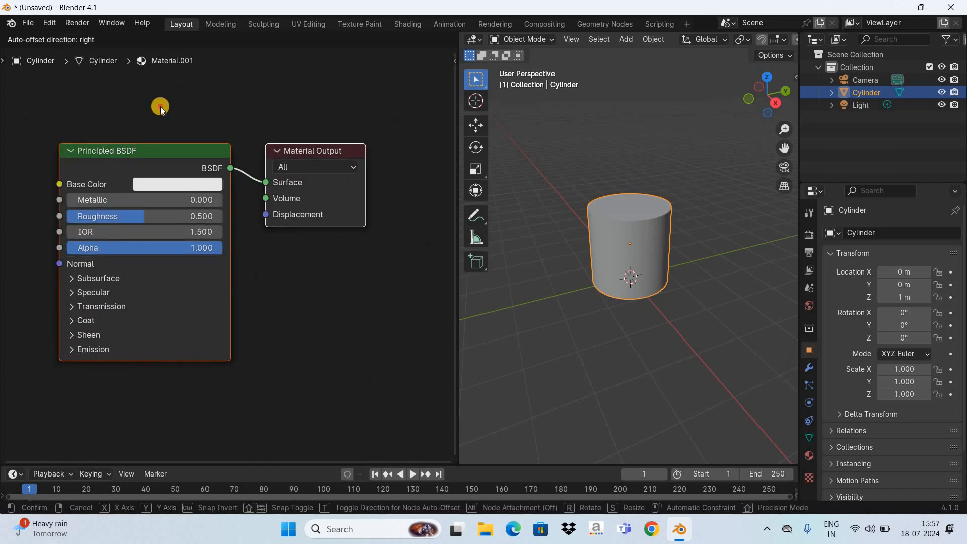
pyautogui.click(286, 265)
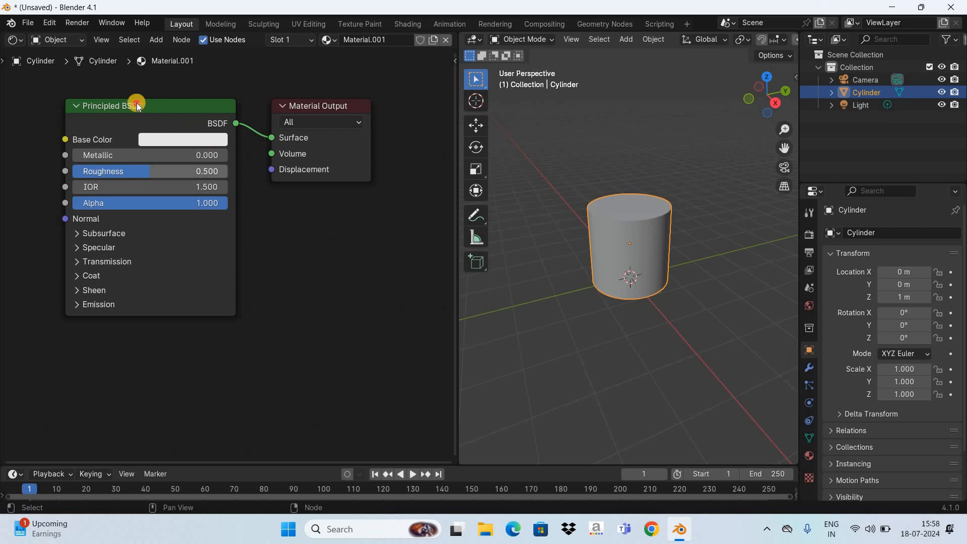
# - Duplicate the Principled BSDF node and place the copy directly below the original
pyautogui.click(161, 105)
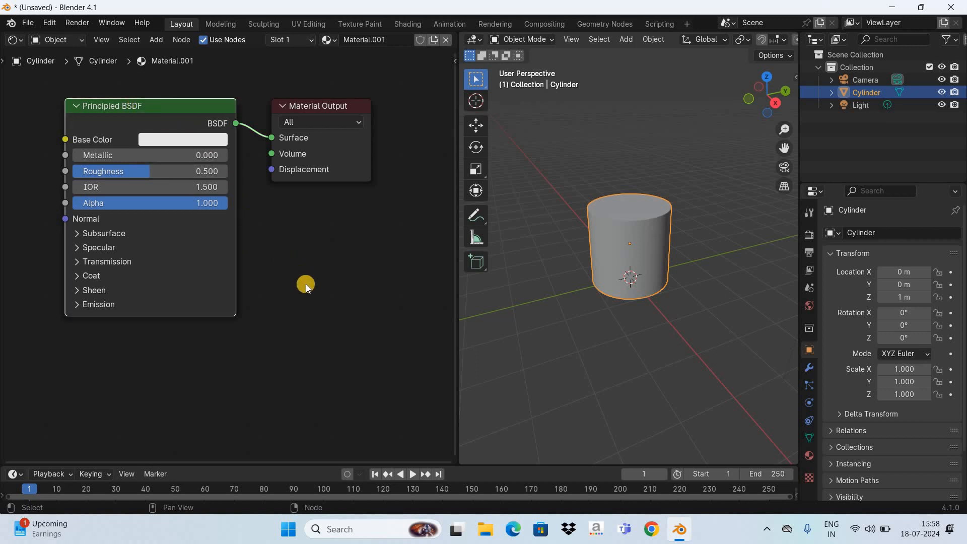
pyautogui.press('g')
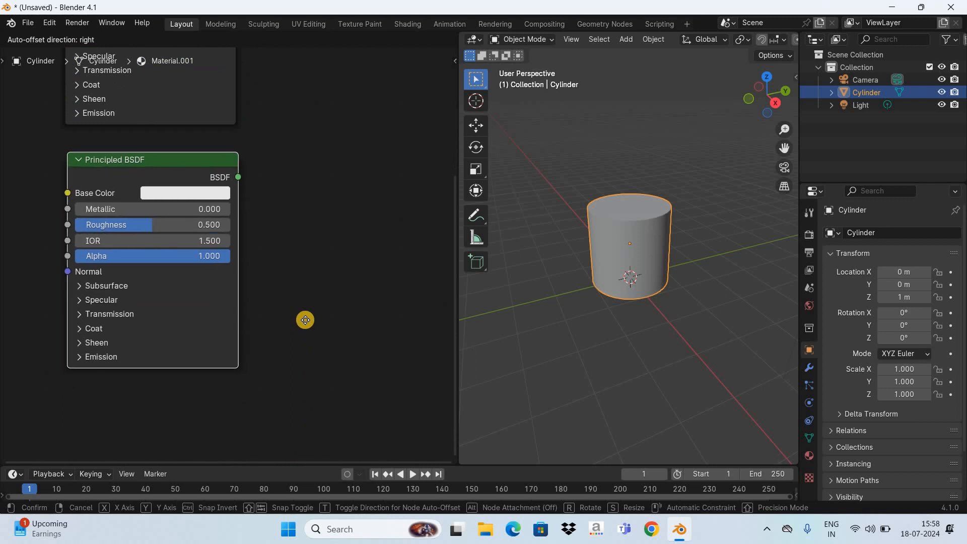
pyautogui.click(460, 327)
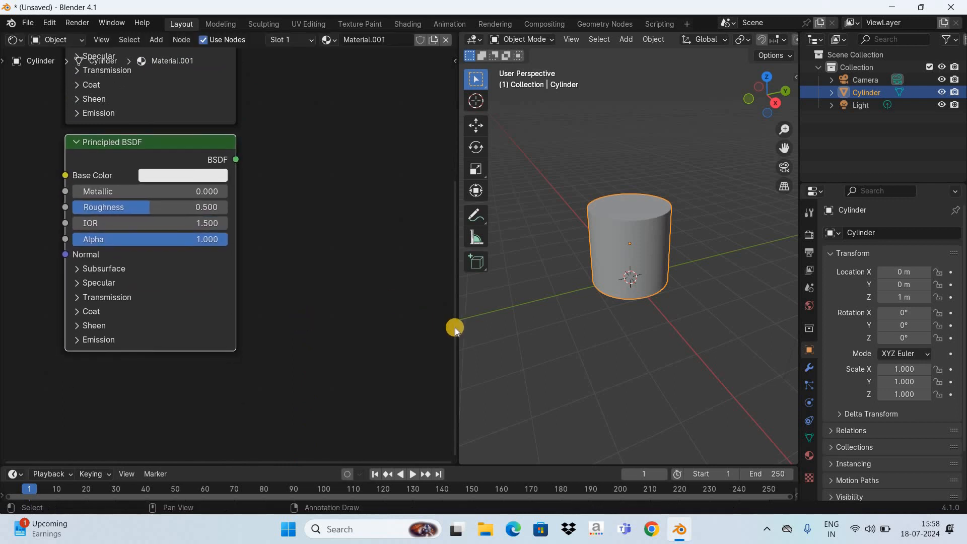
# - Set the duplicated Principled BSDF's base color to hex FF0000
pyautogui.scroll(5, 133, 332)
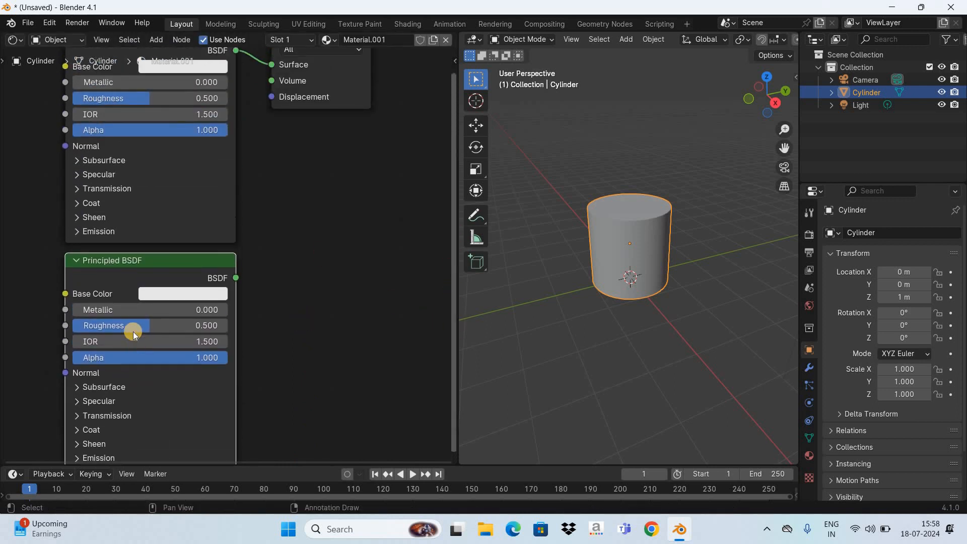
pyautogui.click(179, 300)
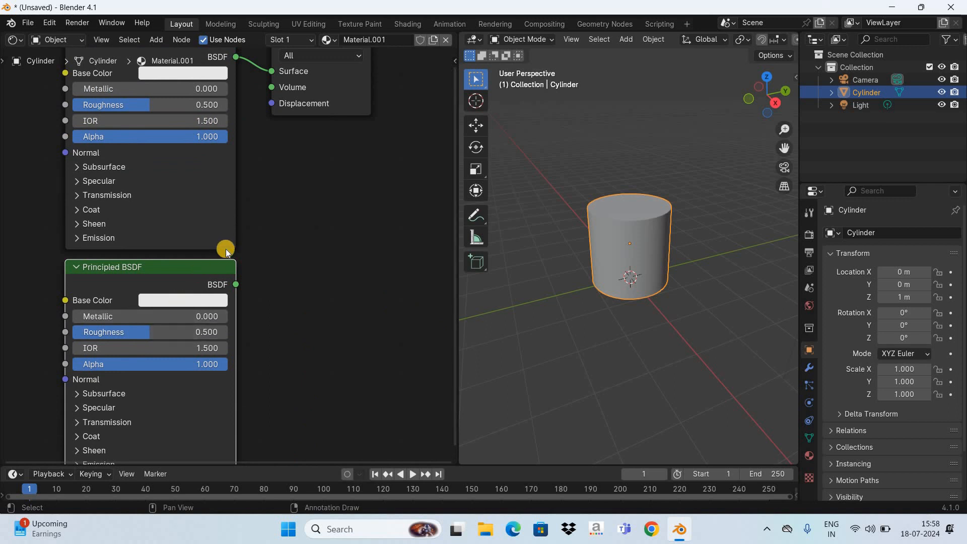
pyautogui.click(227, 237)
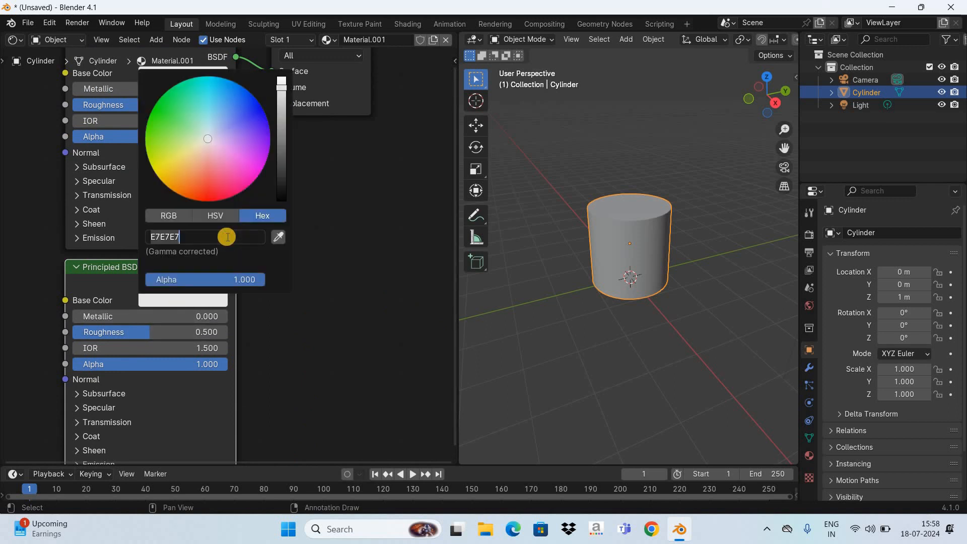
pyautogui.write('ff0000')
pyautogui.press('Return')
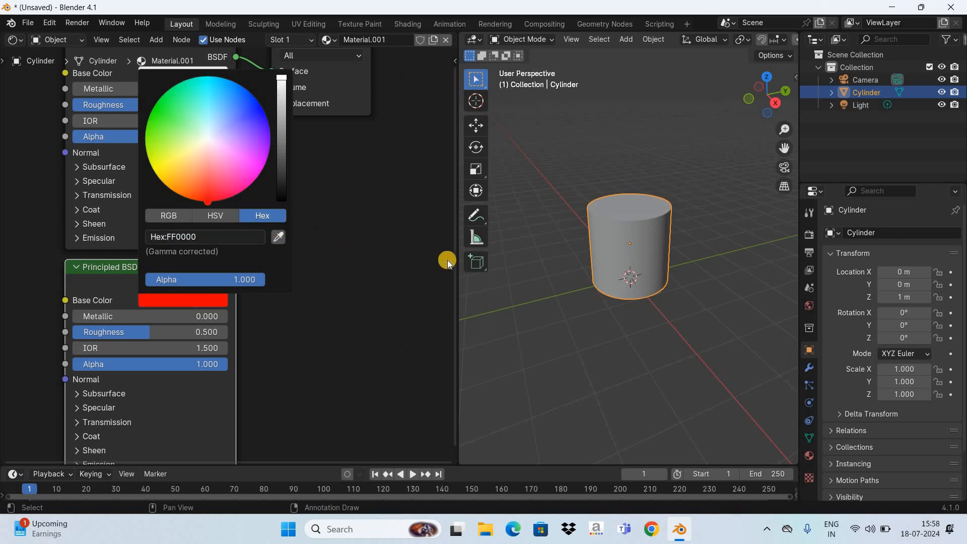
# - Move the Material Output node farther from the shaders and insert a Mix Shader into its link from the original Principled BSDF
pyautogui.scroll(5, 141, 322)
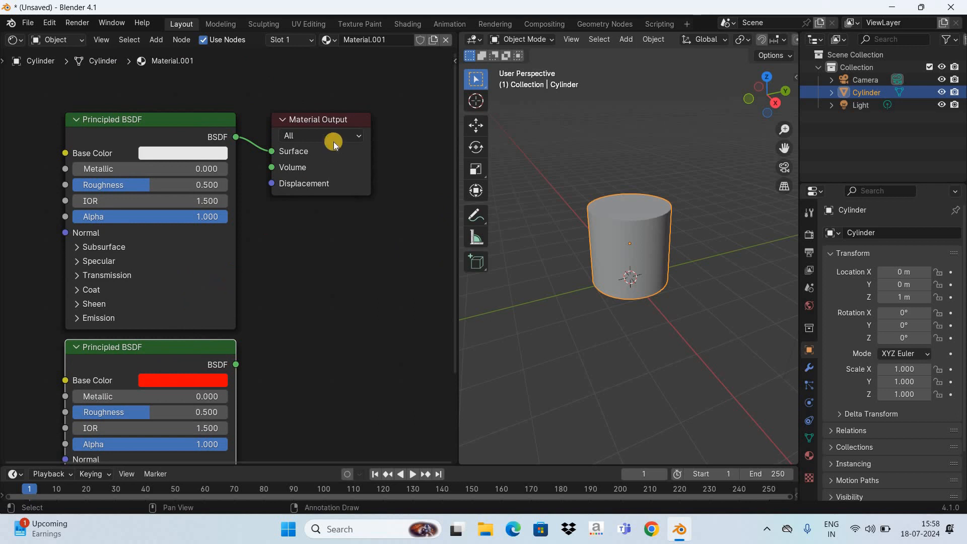
pyautogui.moveTo(314, 124); pyautogui.dragTo(220, 246)
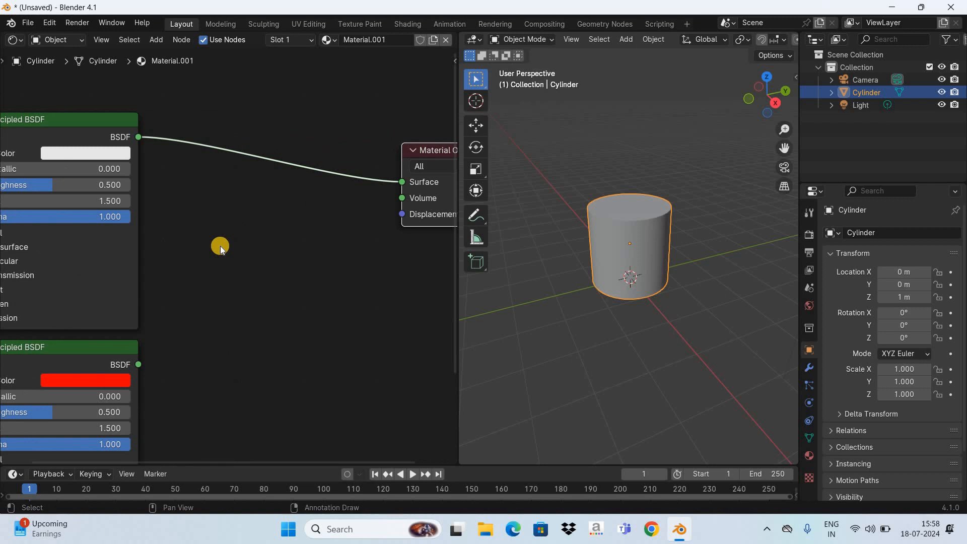
pyautogui.click(157, 40)
pyautogui.moveTo(233, 108)
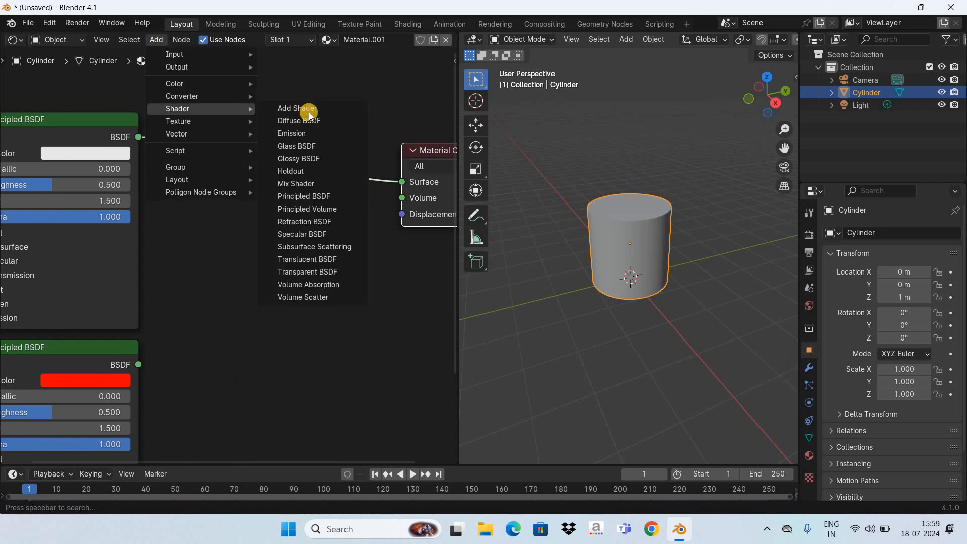
pyautogui.click(329, 182)
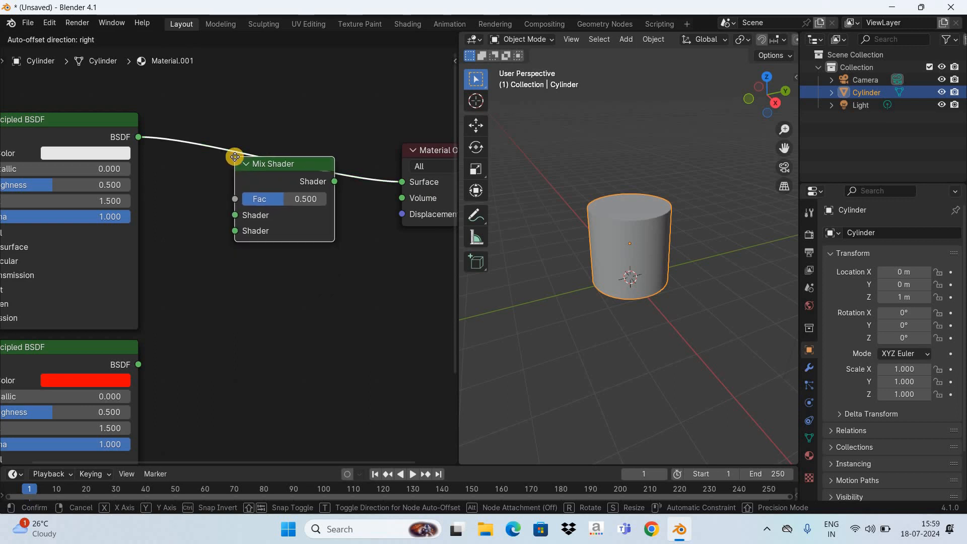
pyautogui.click(235, 157)
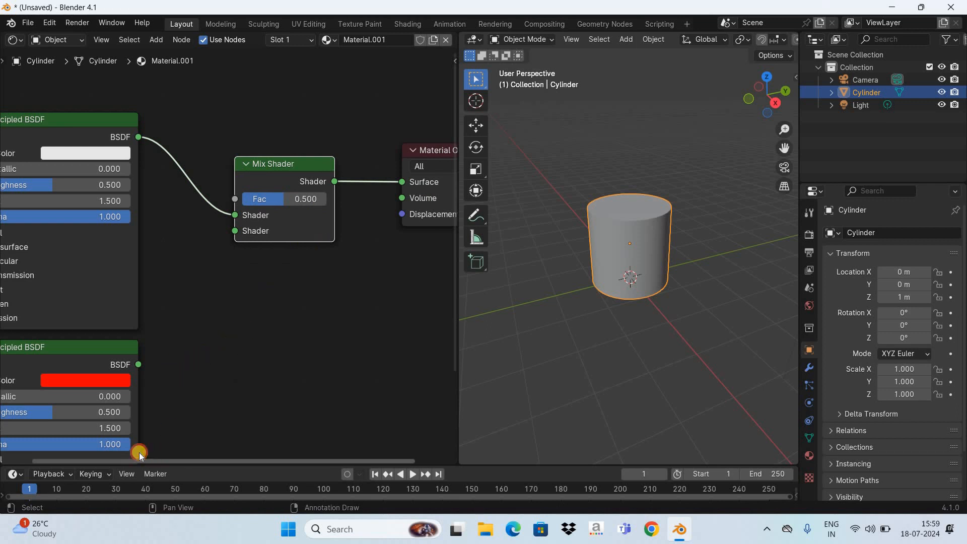
# - Connect the red Principled BSDF's output to the second shader input of the Mix Shader
pyautogui.hscroll(-1, 192, 382)
pyautogui.hscroll(-2, 193, 382)
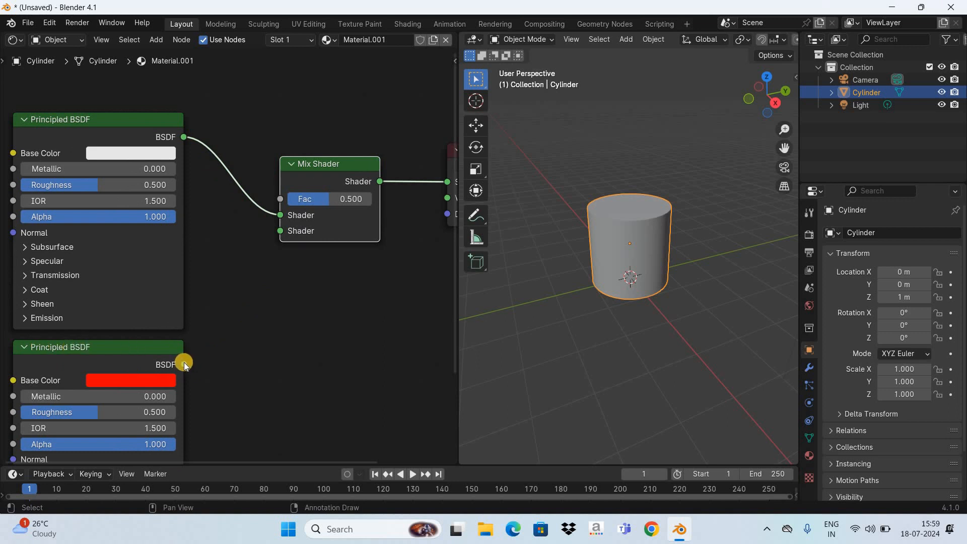
pyautogui.moveTo(183, 362); pyautogui.dragTo(275, 232)
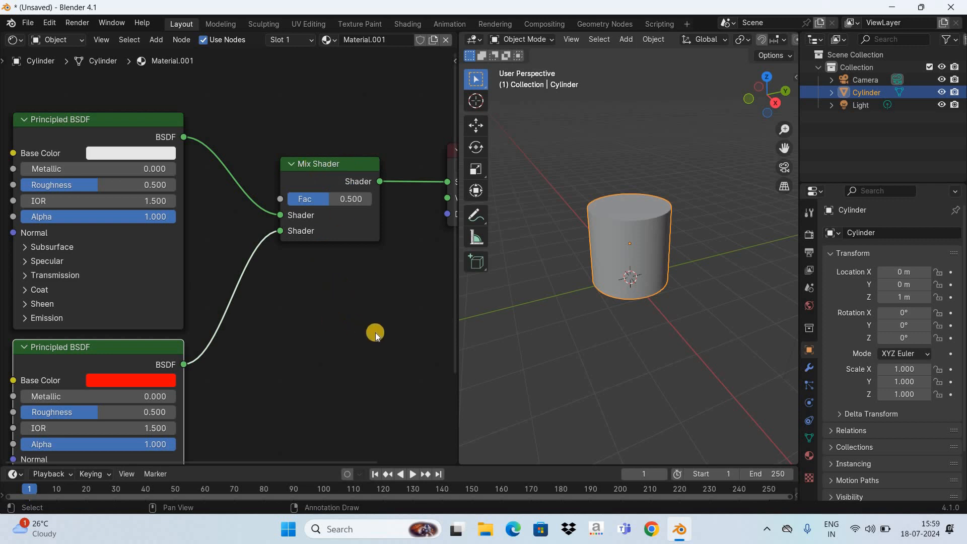
# - Enlarge the 3D viewport and switch it to Rendered shading to preview the mixed material
pyautogui.moveTo(455, 344); pyautogui.dragTo(194, 367)
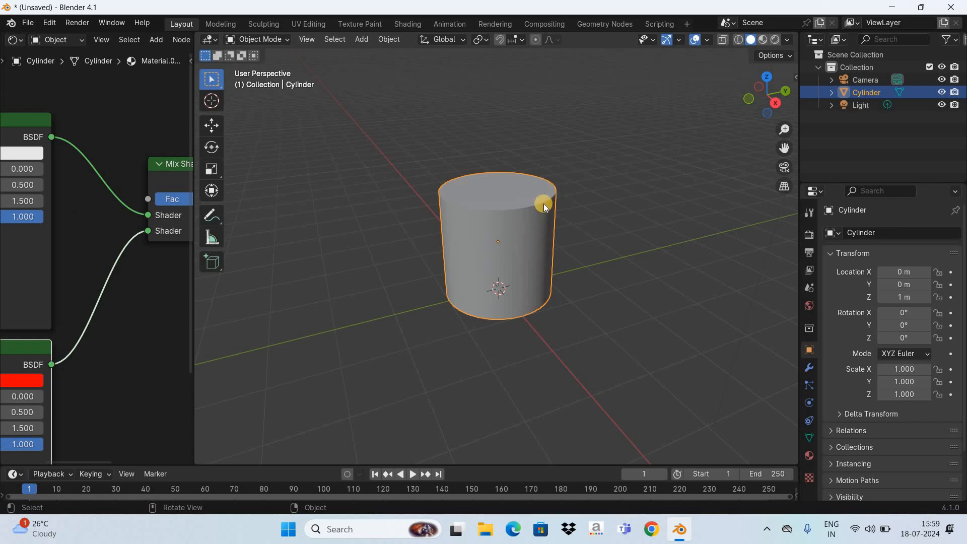
pyautogui.click(777, 40)
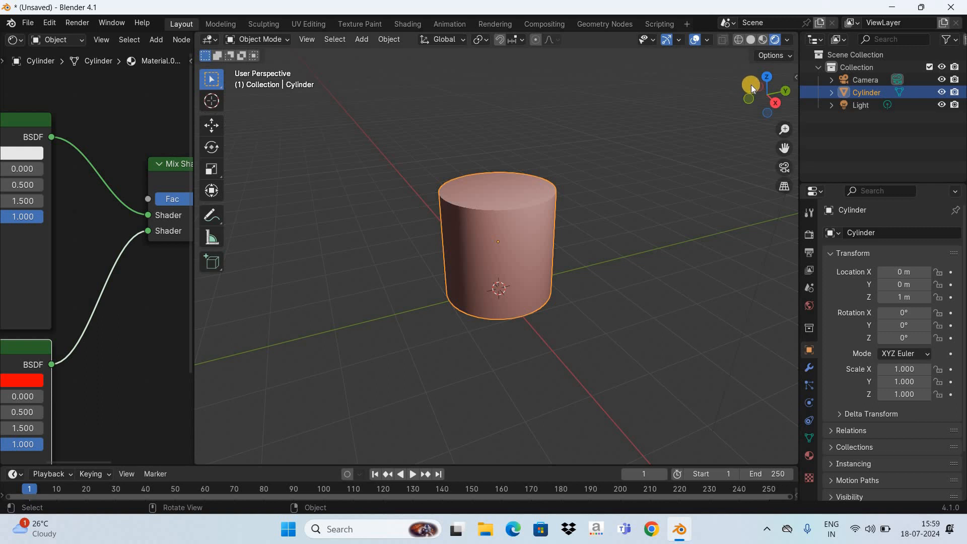
# - View the cylinder closer from the side and widen the shader editor to fit the whole node tree
pyautogui.moveTo(753, 85); pyautogui.dragTo(766, 111)
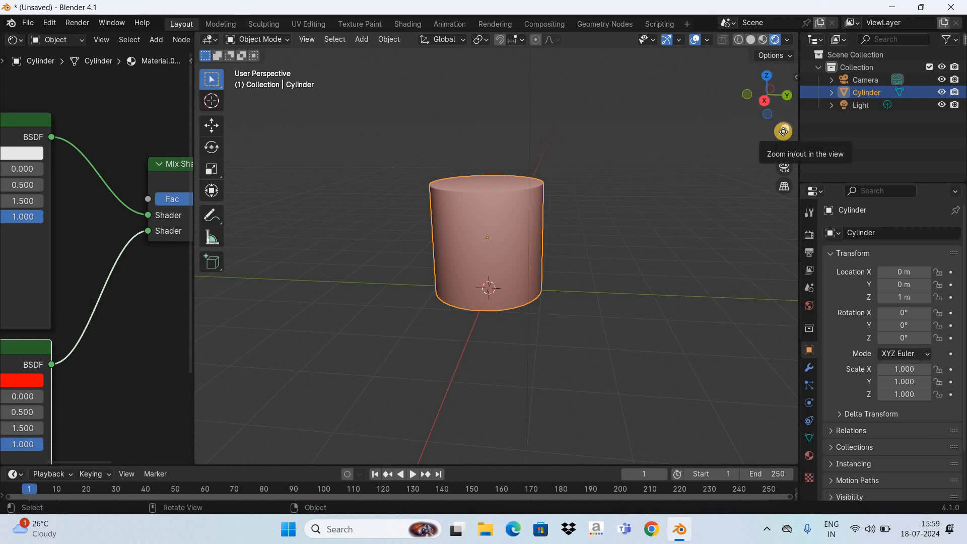
pyautogui.moveTo(783, 131); pyautogui.dragTo(509, 197)
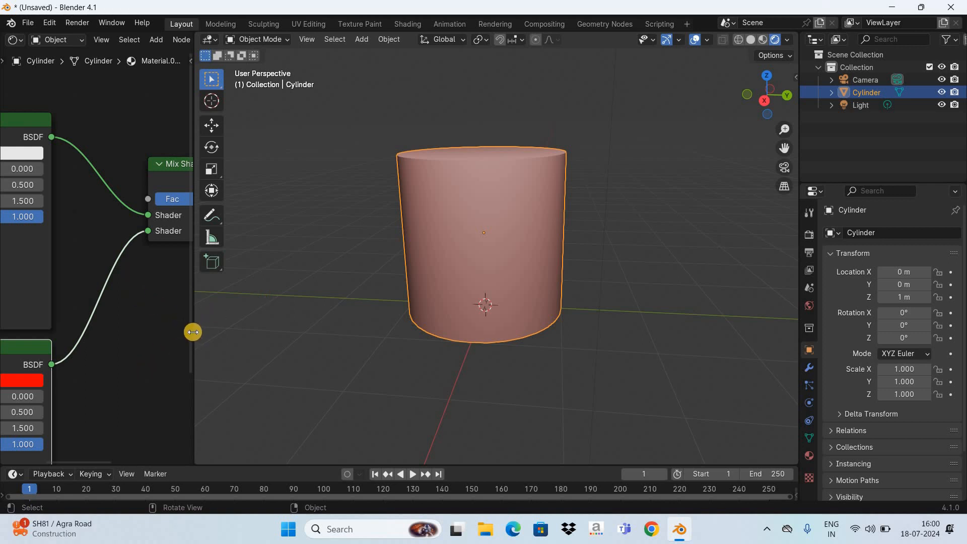
pyautogui.moveTo(192, 332); pyautogui.dragTo(546, 341)
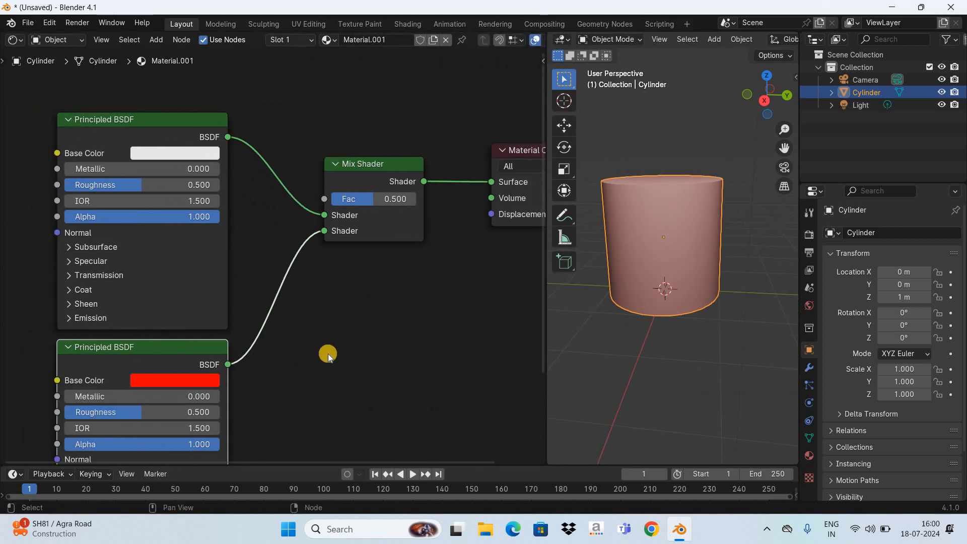
pyautogui.press('Home')
pyautogui.scroll(-1, 502, 260)
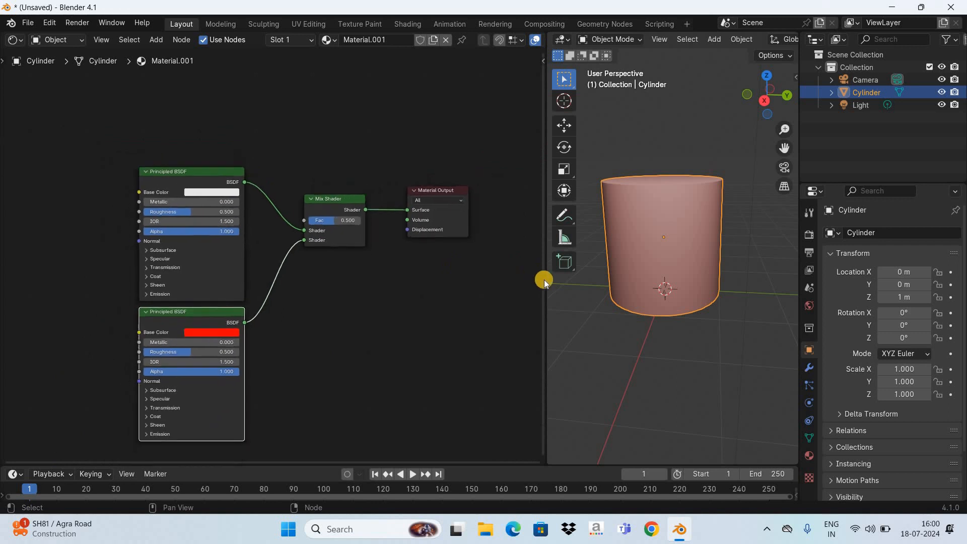
pyautogui.scroll(3, 546, 204)
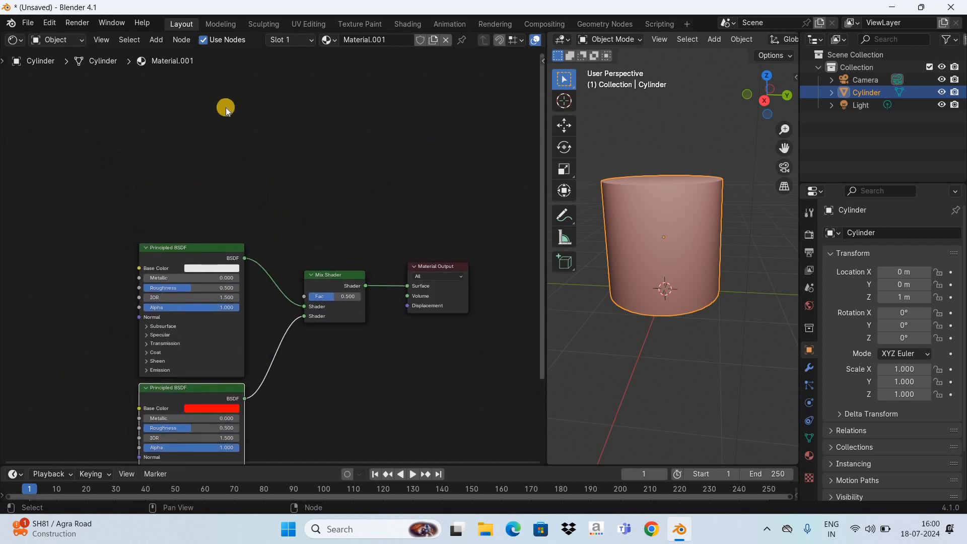
# - Add a Texture Coordinate node before and above the two Principled BSDF nodes
pyautogui.click(162, 47)
pyautogui.moveTo(221, 54)
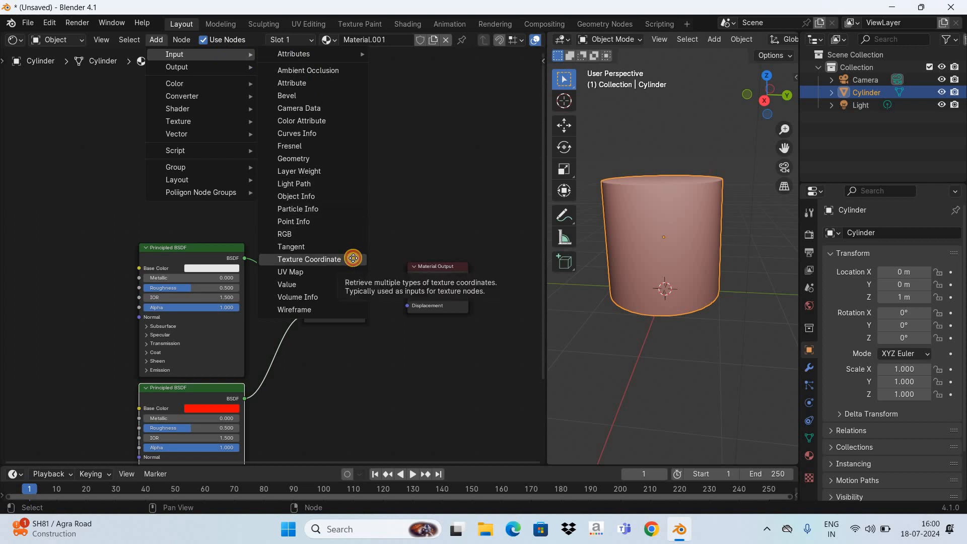
pyautogui.click(352, 258)
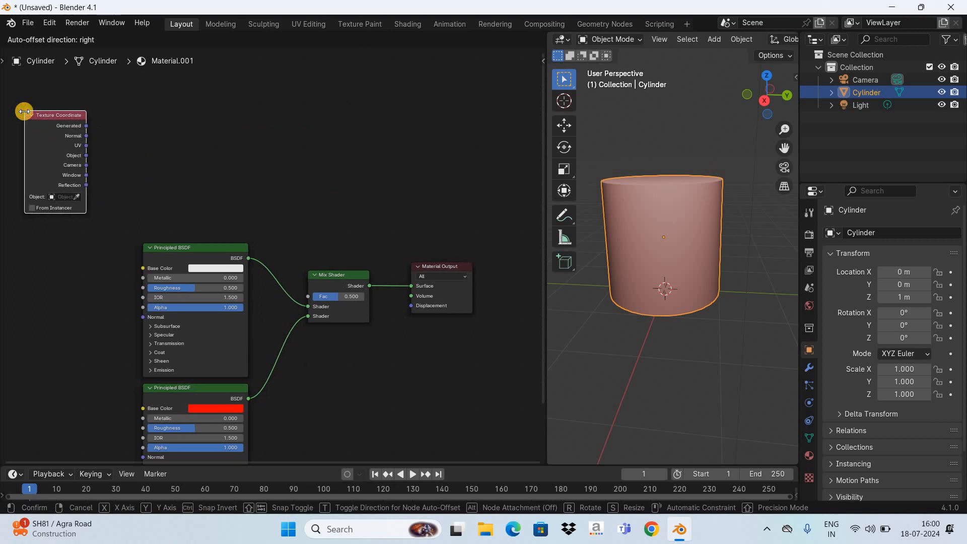
pyautogui.click(24, 111)
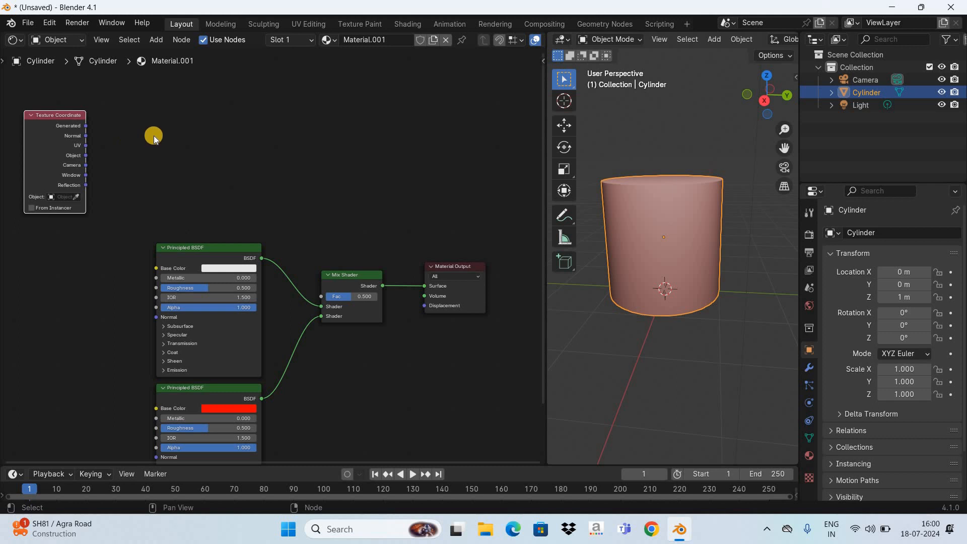
# - Add a Separate XYZ node next to the Texture Coordinate node, on its output side
pyautogui.click(155, 40)
pyautogui.moveTo(231, 95)
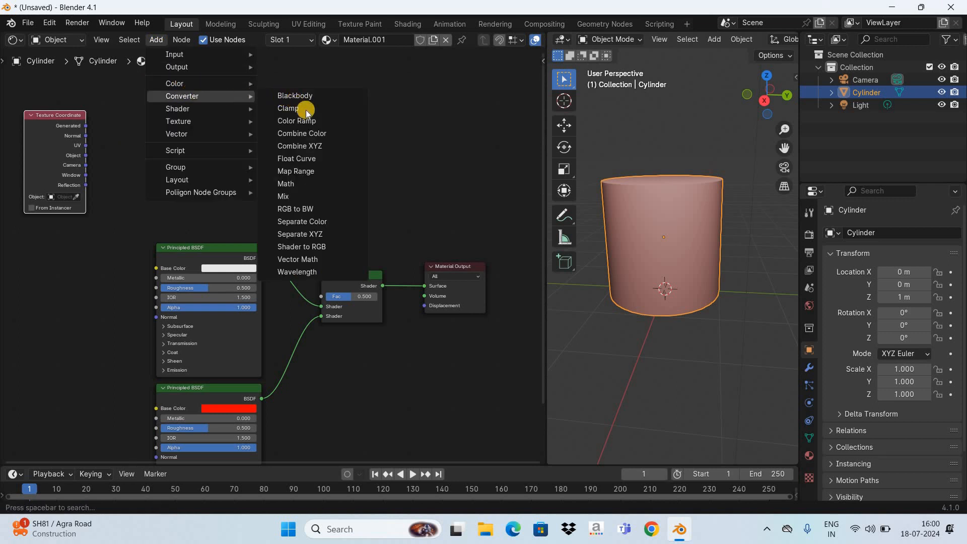
pyautogui.click(340, 232)
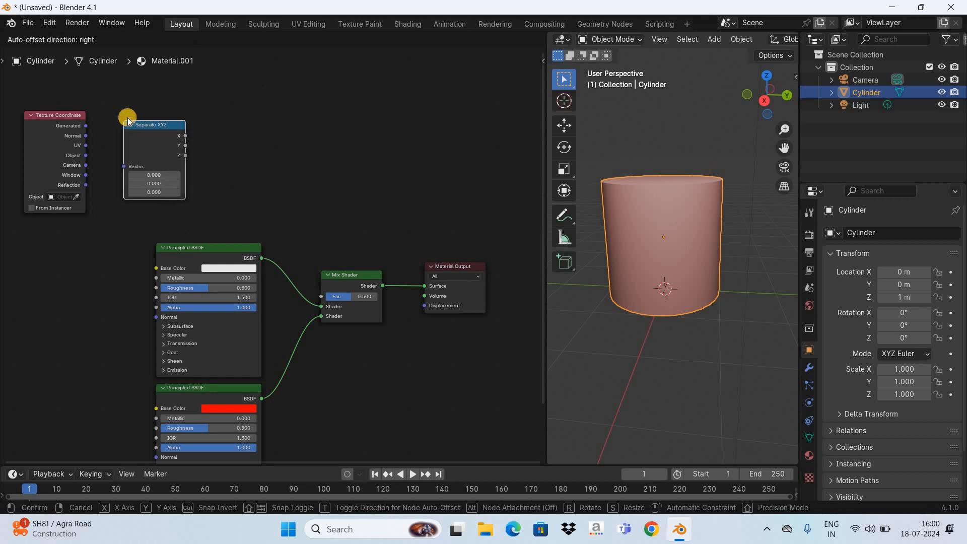
pyautogui.click(127, 116)
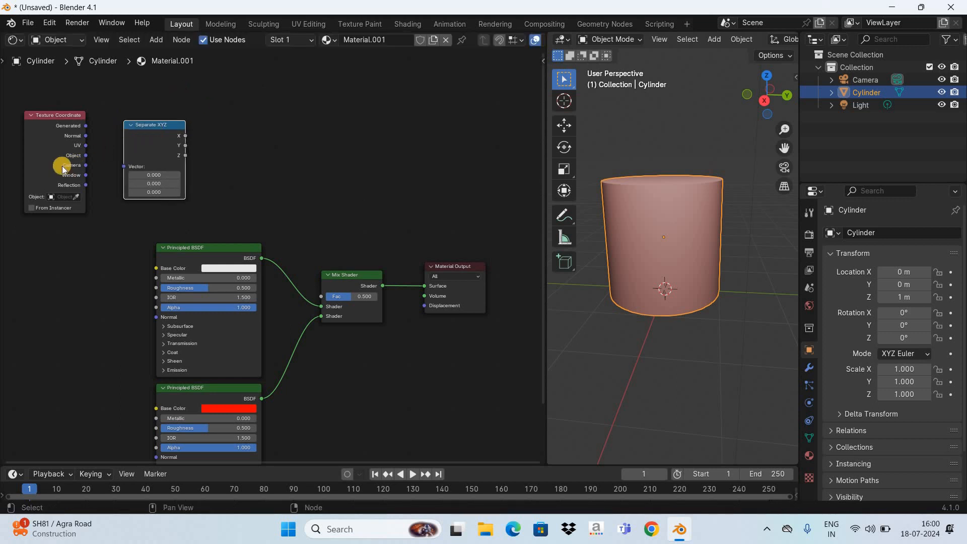
# - Connect the Texture Coordinate node's Object output to the Vector input of the Separate XYZ node
pyautogui.scroll(4, 189, 367)
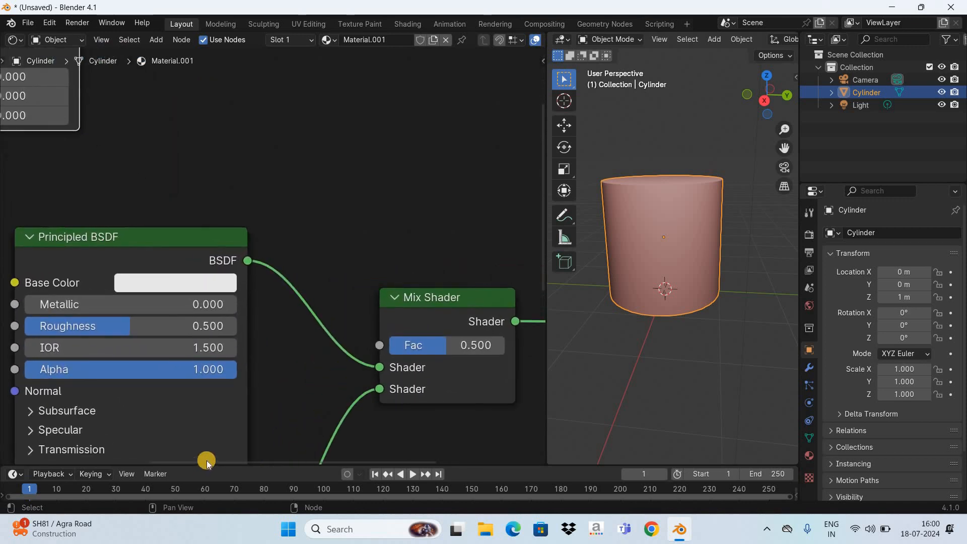
pyautogui.moveTo(152, 460); pyautogui.dragTo(54, 454)
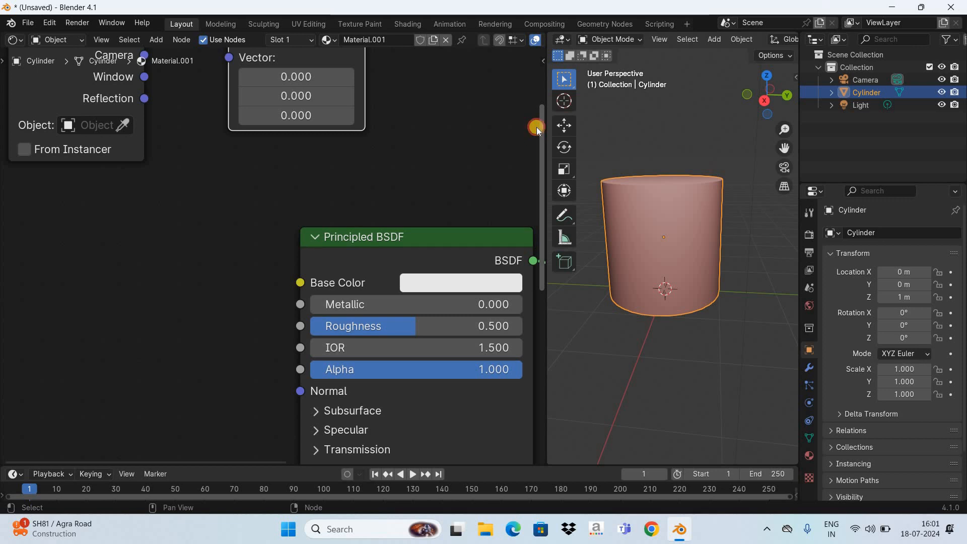
pyautogui.moveTo(536, 127); pyautogui.dragTo(252, 55)
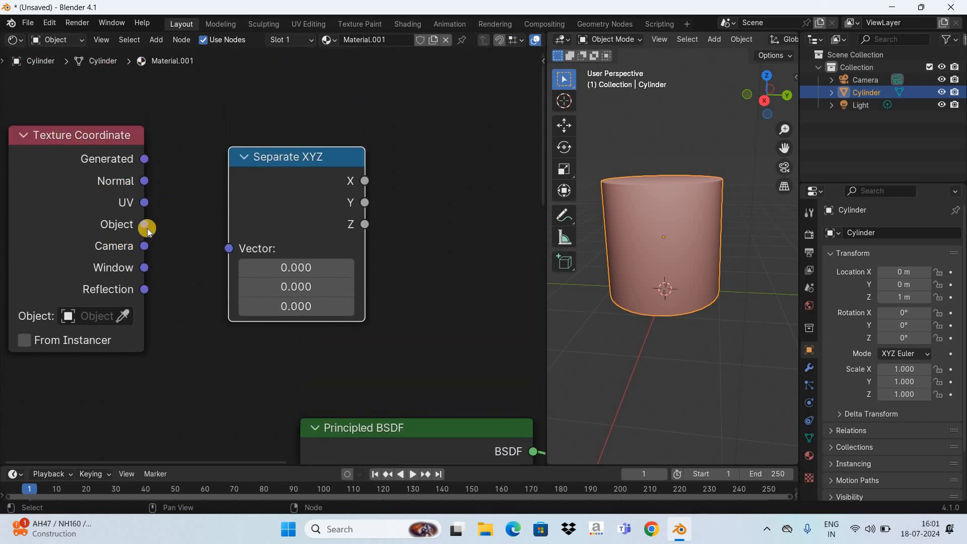
pyautogui.moveTo(144, 224); pyautogui.dragTo(228, 248)
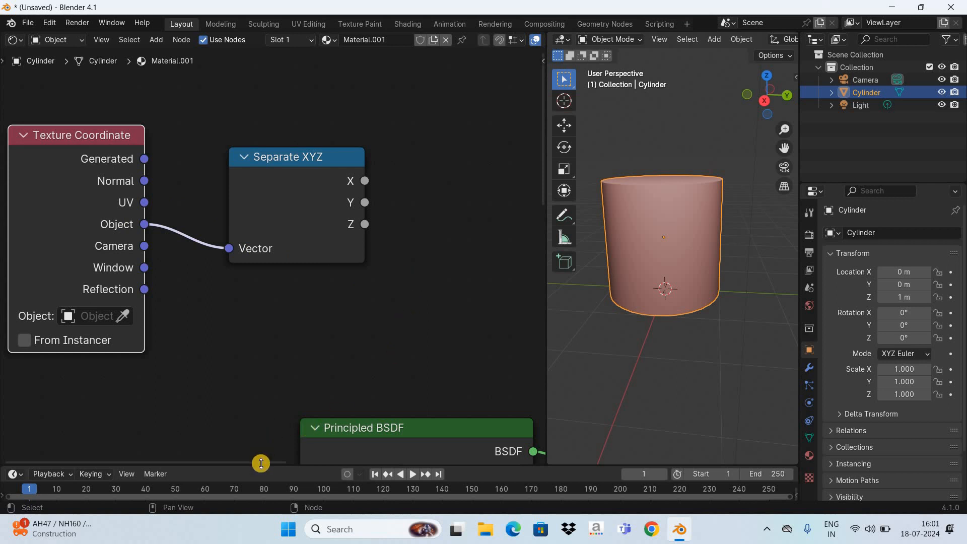
# - Add a Map Range node after the Separate XYZ node
pyautogui.moveTo(261, 463); pyautogui.dragTo(347, 460)
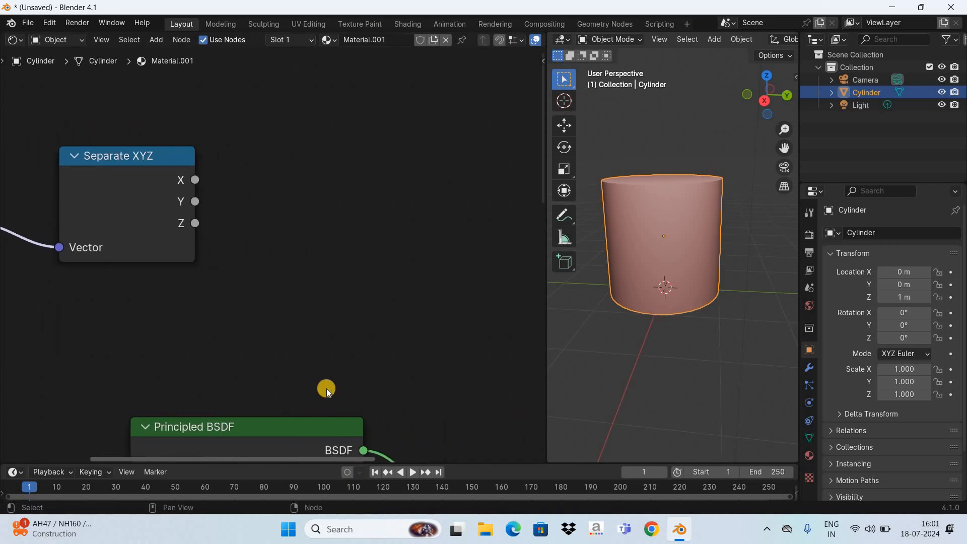
pyautogui.click(157, 40)
pyautogui.moveTo(246, 99)
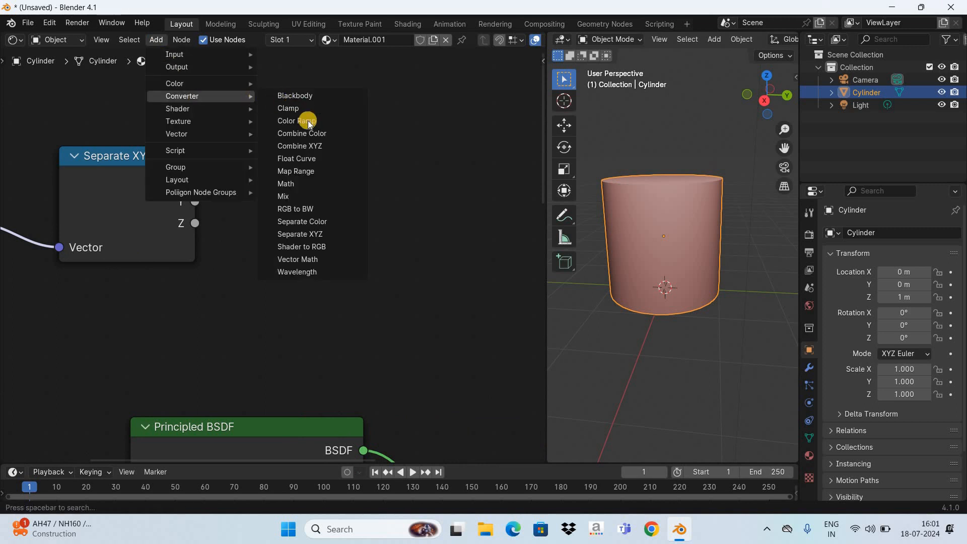
pyautogui.click(331, 172)
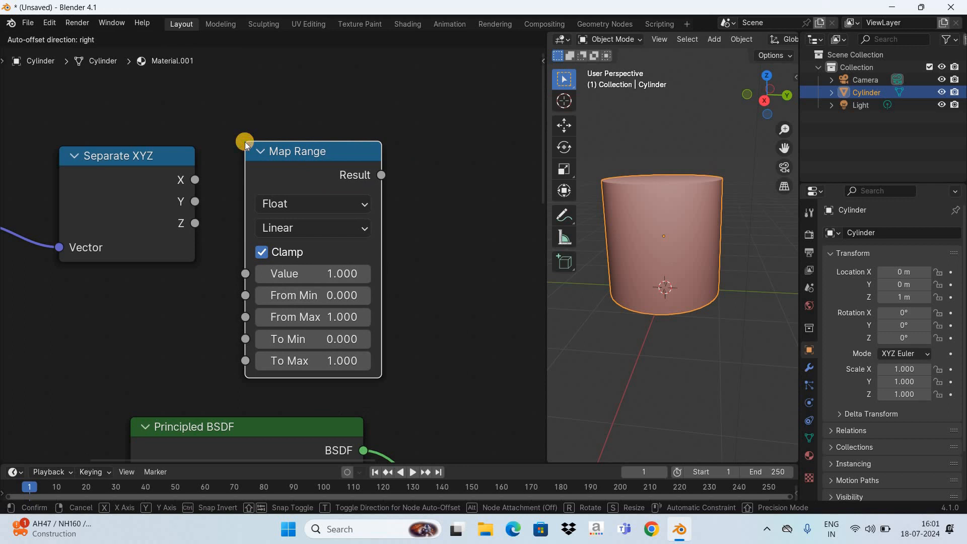
pyautogui.click(380, 129)
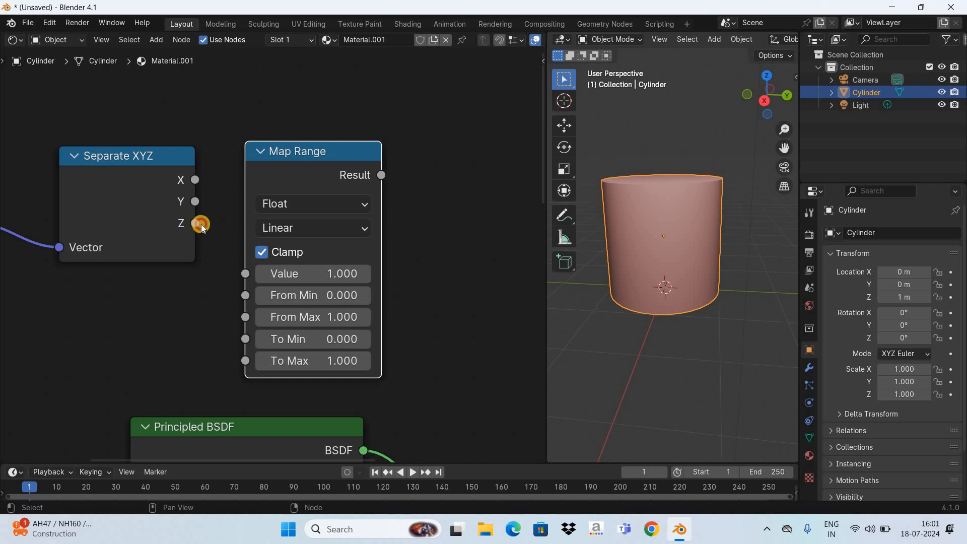
# - Connect the Separate XYZ node's Z output to the Map Range Value input and set From Min to -1
pyautogui.moveTo(198, 228); pyautogui.dragTo(241, 275)
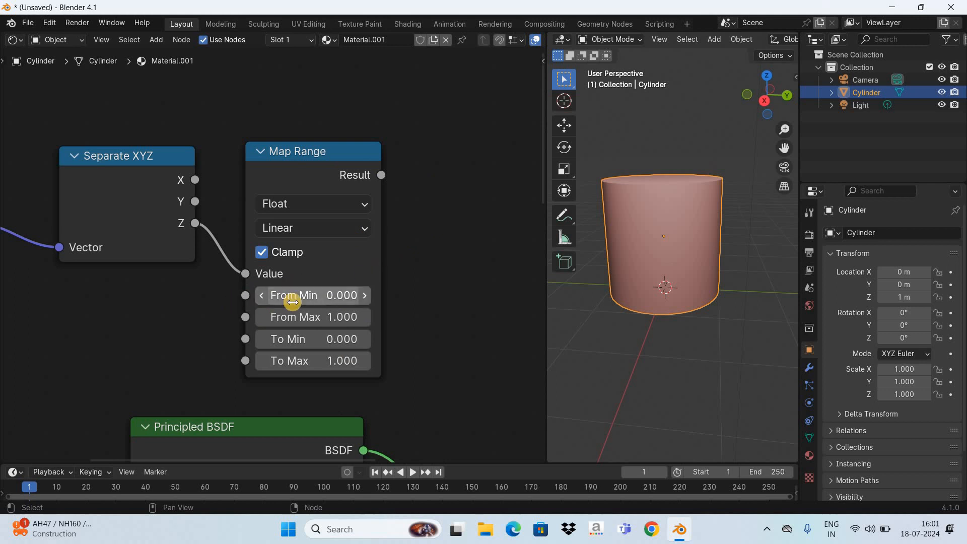
pyautogui.click(345, 295)
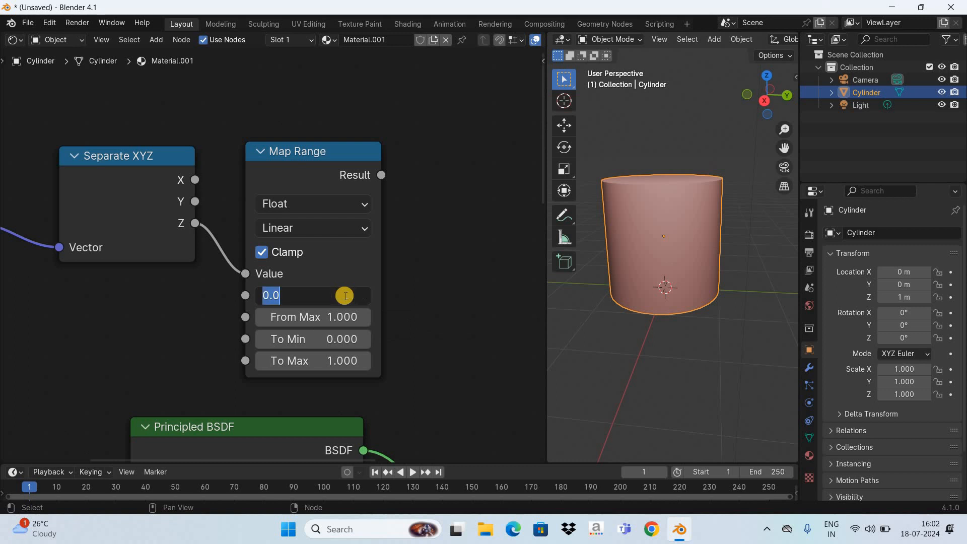
pyautogui.press('BackSpace')
pyautogui.write('-1')
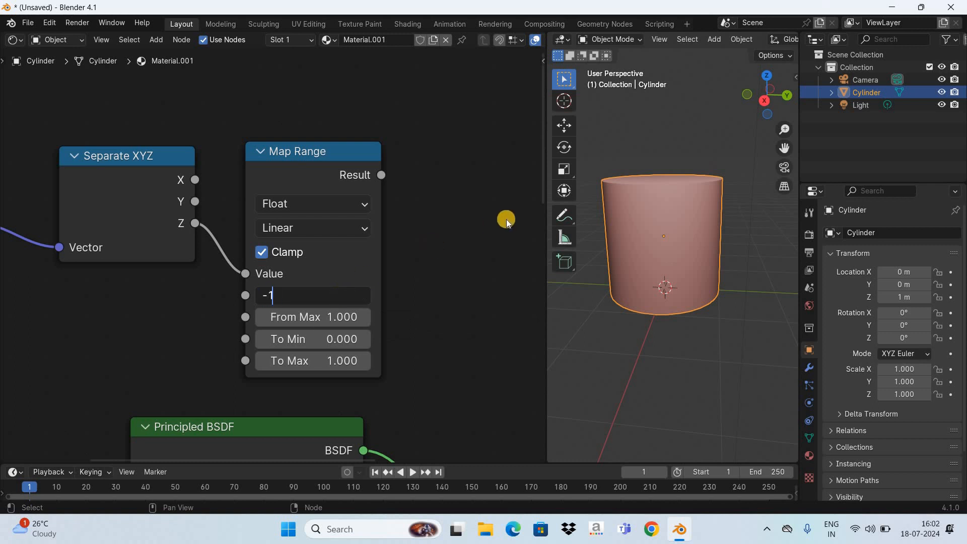
pyautogui.press('Return')
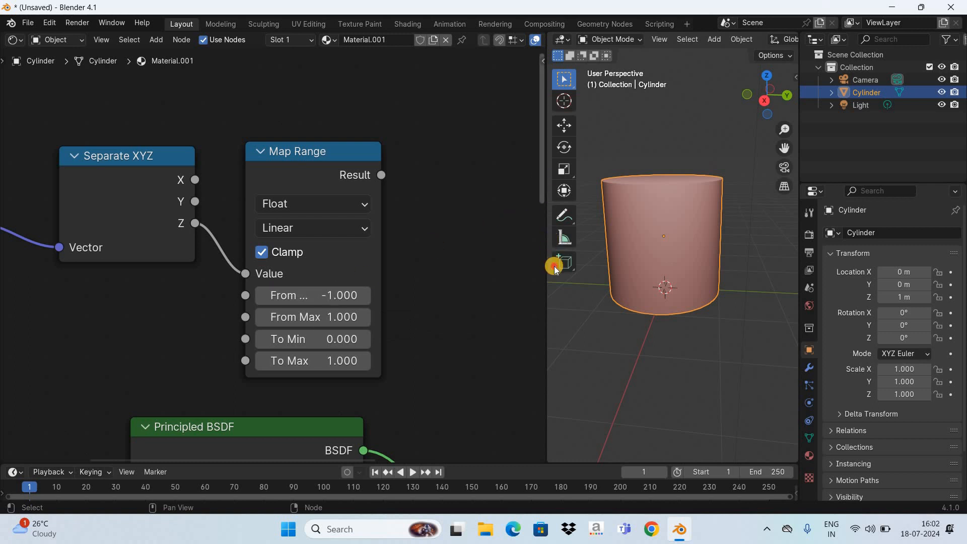
# - Connect the Map Range node's Result output to the Fac input of the Mix Shader
pyautogui.moveTo(554, 266); pyautogui.dragTo(466, 154)
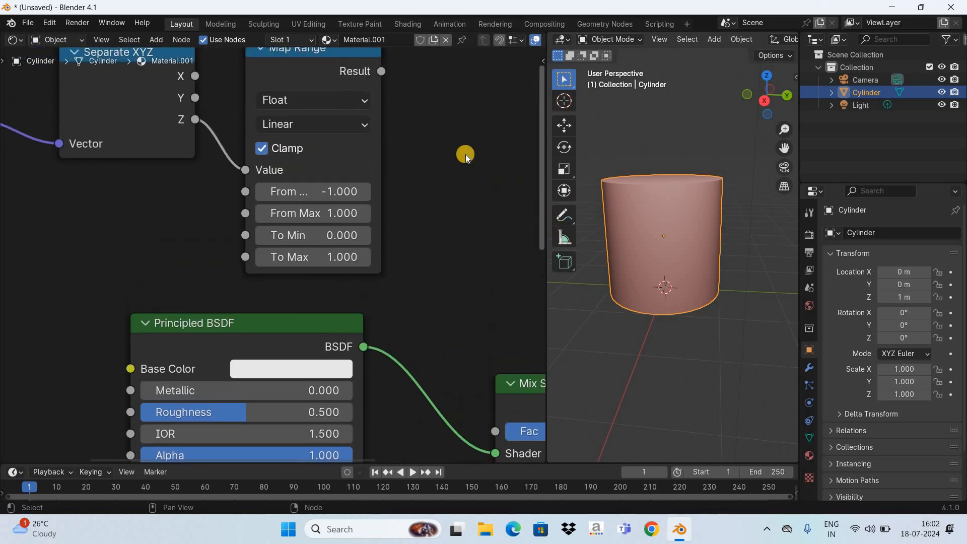
pyautogui.keyDown('shift'); pyautogui.scroll(2, 464, 153); pyautogui.keyUp('shift')
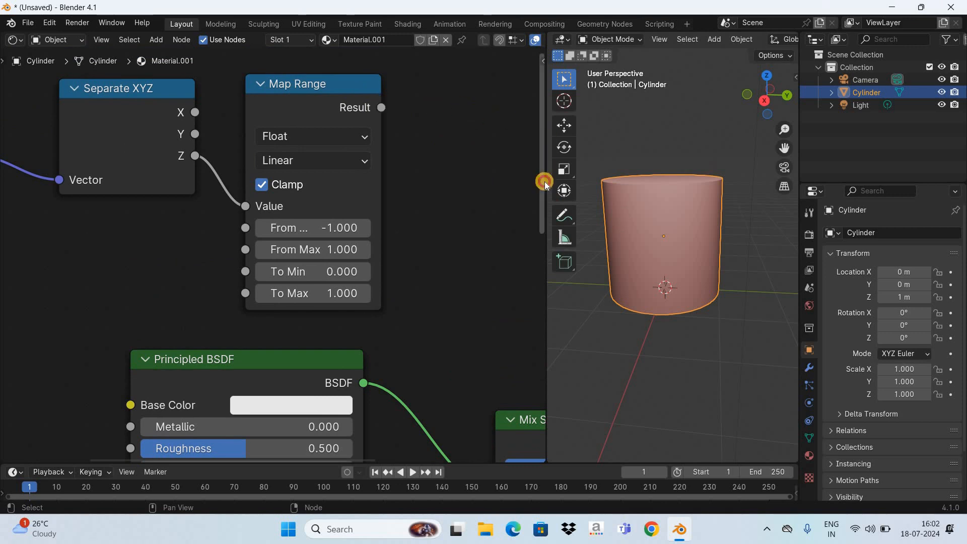
pyautogui.keyDown('shift'); pyautogui.scroll(-5, 466, 205); pyautogui.keyUp('shift')
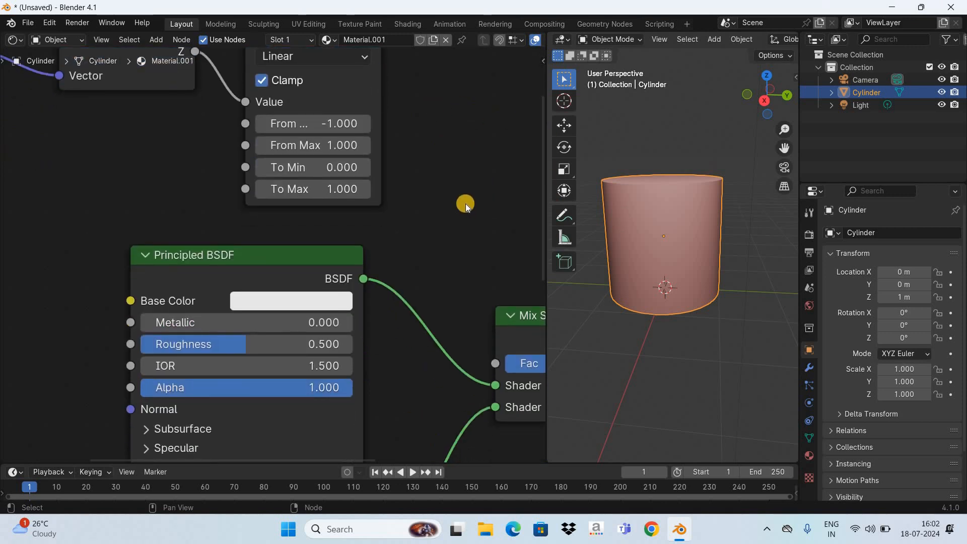
pyautogui.scroll(-3, 465, 204)
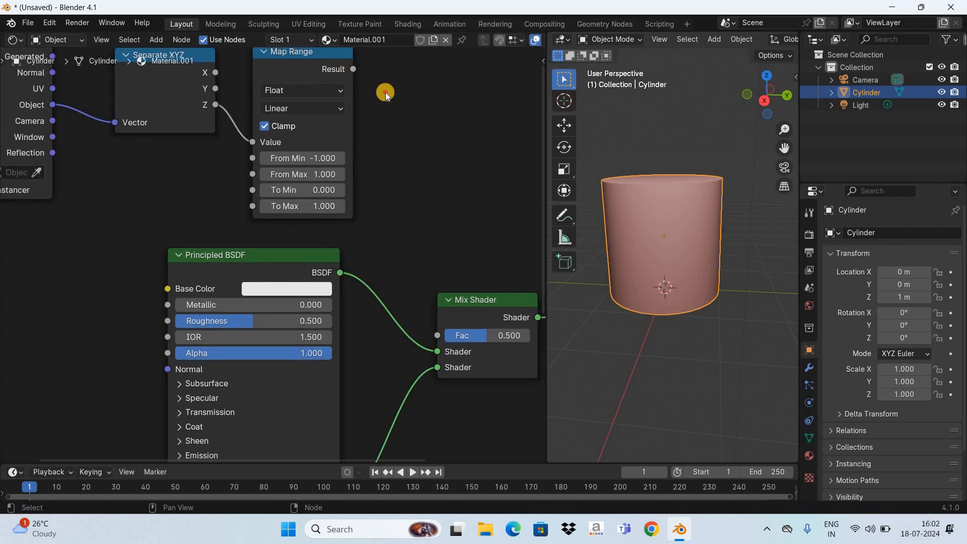
pyautogui.moveTo(385, 92); pyautogui.dragTo(484, 309)
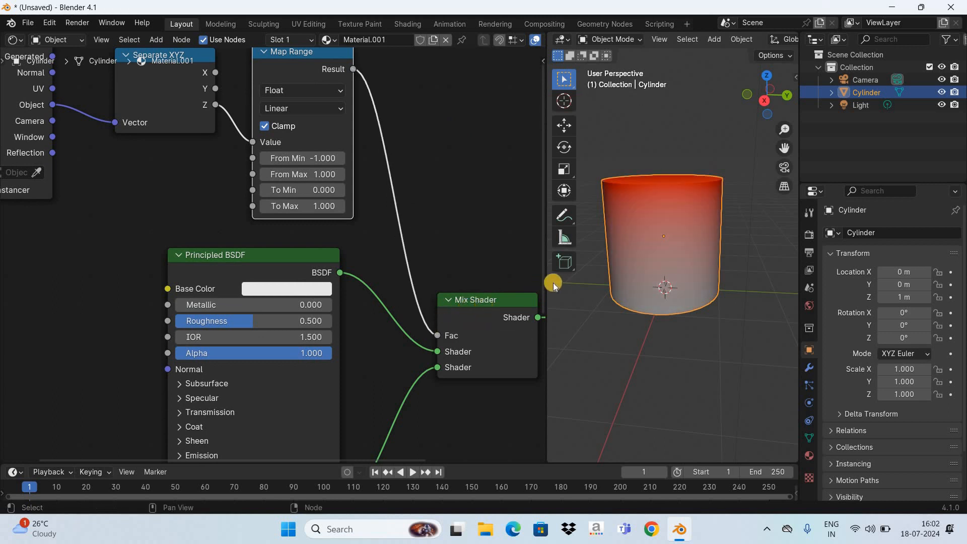
# - Inspect the cylinder's shading from a higher angle in an enlarged viewport and review the complete node tree
pyautogui.moveTo(547, 277); pyautogui.dragTo(252, 266)
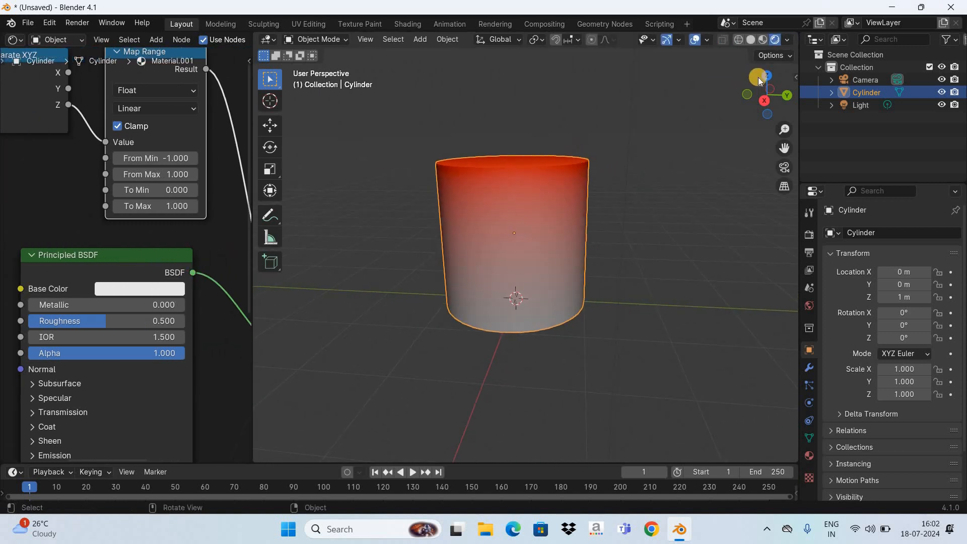
pyautogui.moveTo(760, 81); pyautogui.dragTo(267, 205)
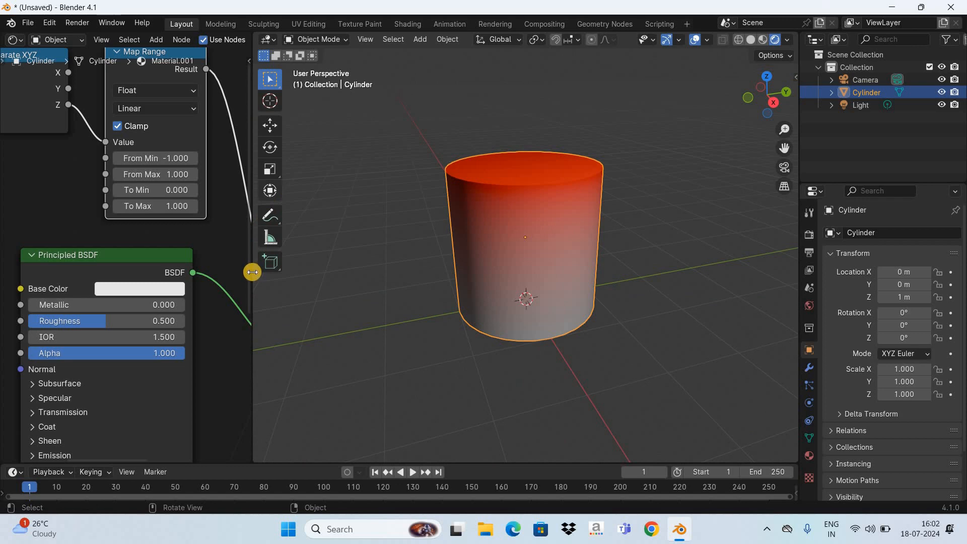
pyautogui.moveTo(252, 272); pyautogui.dragTo(398, 255)
pyautogui.scroll(-3, 398, 252)
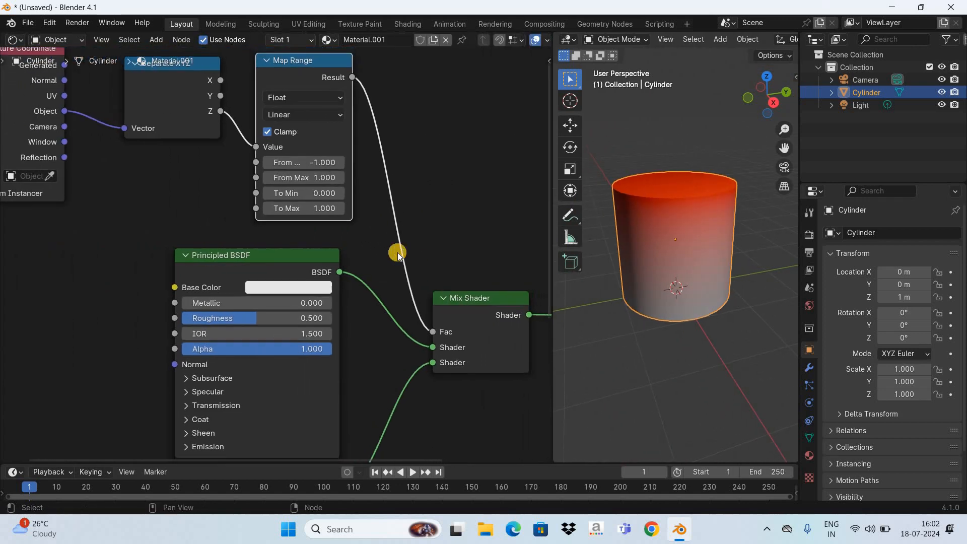
pyautogui.scroll(2, 397, 252)
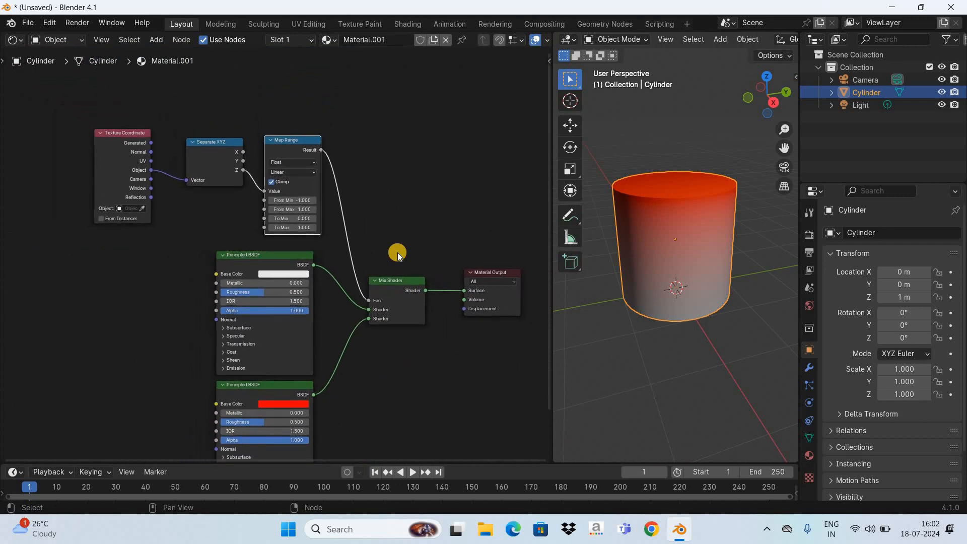